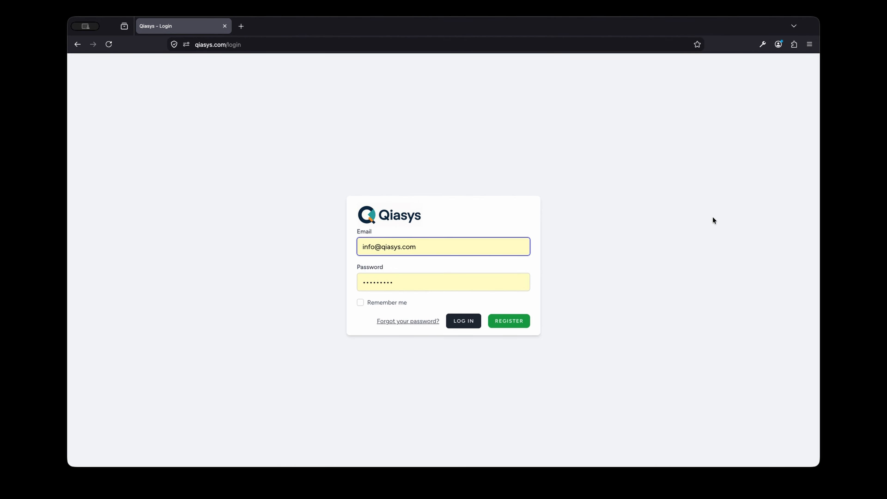
# - Log in with the prefilled credentials and open a blank work order form from the work orders list
pyautogui.click(462, 321)
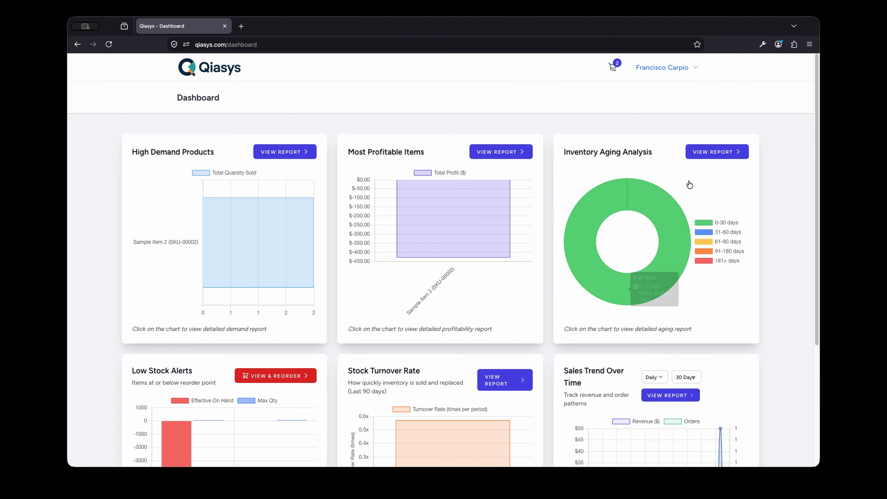
pyautogui.click(668, 68)
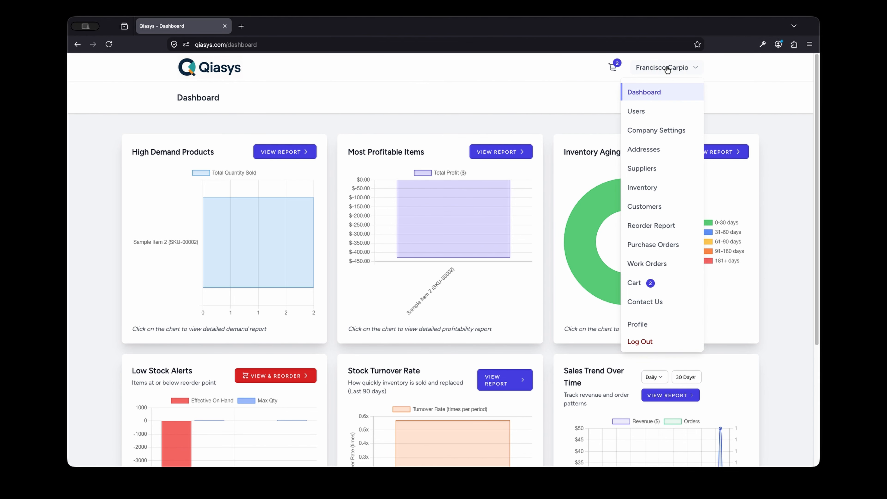
pyautogui.click(657, 266)
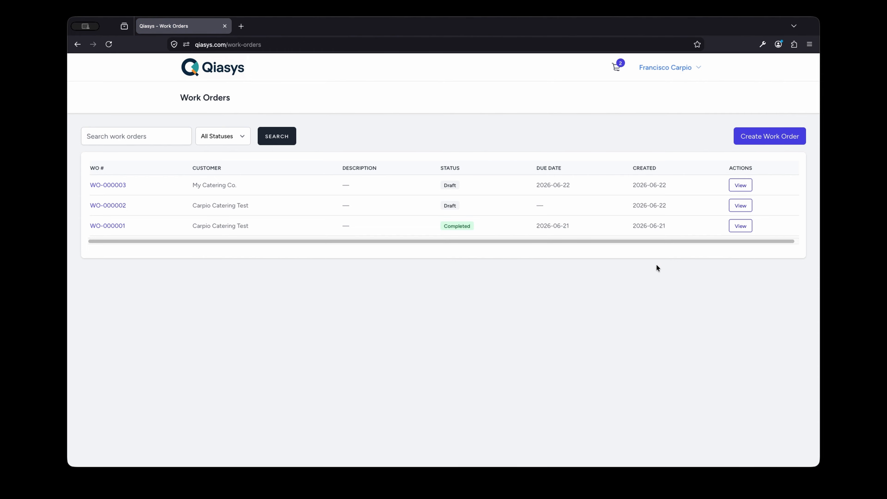
pyautogui.click(773, 137)
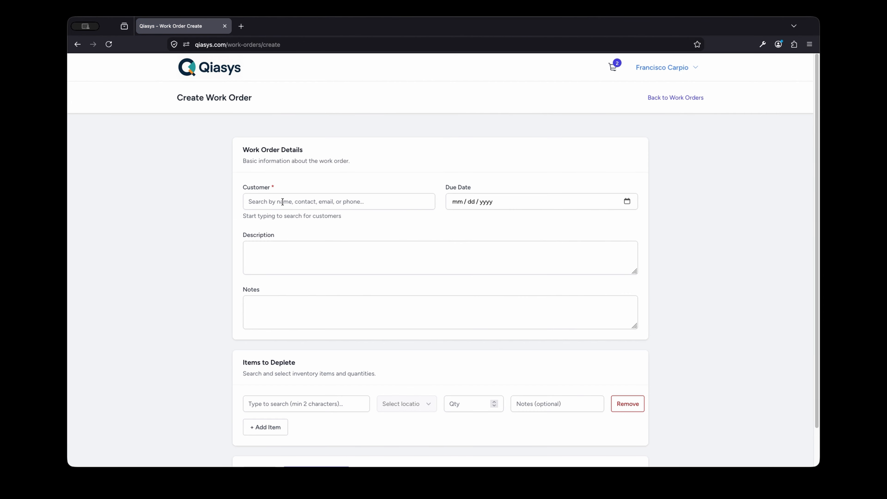
pyautogui.click(283, 202)
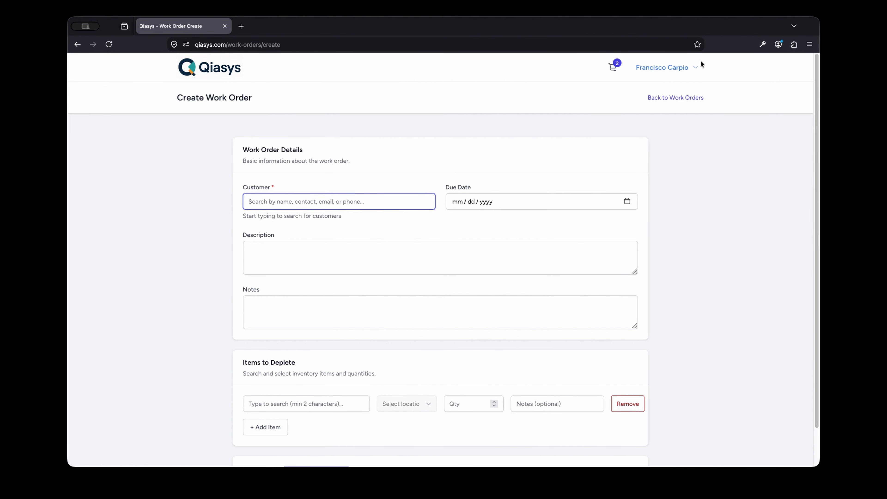
# - Create a customer named Peter Auto Repair, filling in the contact's name, e-mail and phone number without notes
pyautogui.click(668, 68)
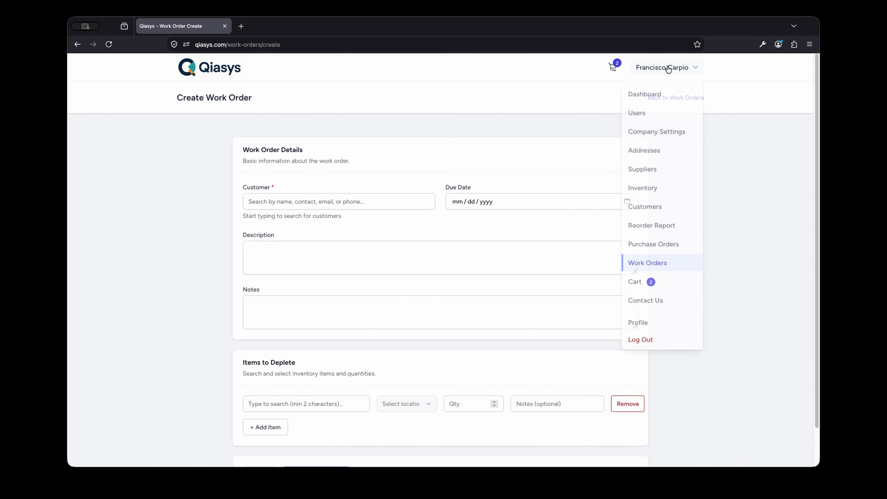
pyautogui.click(634, 205)
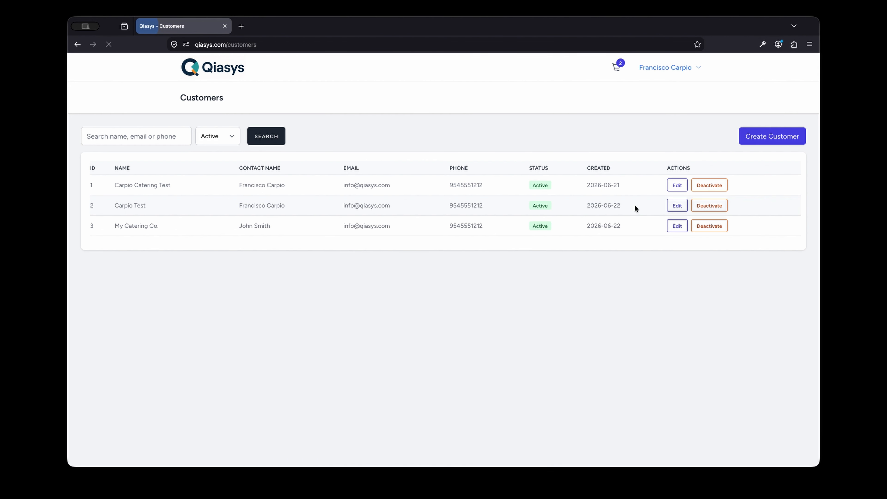
pyautogui.click(759, 136)
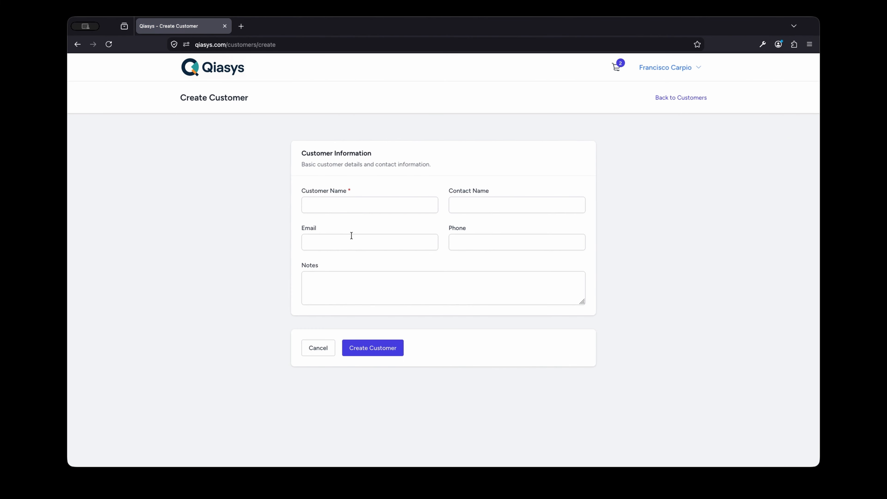
pyautogui.click(349, 204)
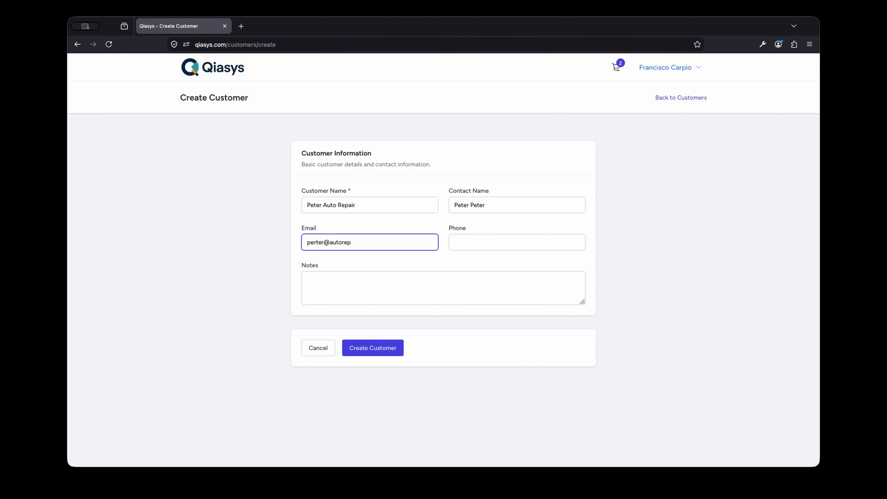
pyautogui.write('air.com')
pyautogui.click(472, 245)
pyautogui.write('95')
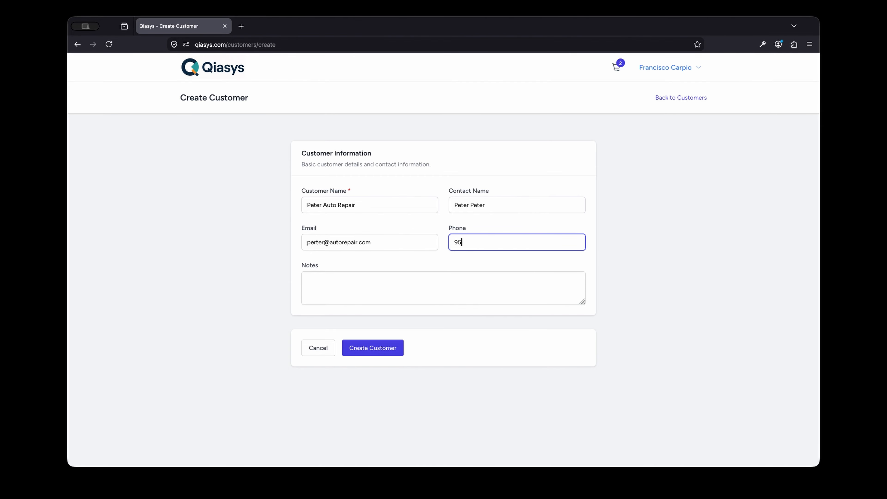
pyautogui.write('45551212')
pyautogui.click(372, 298)
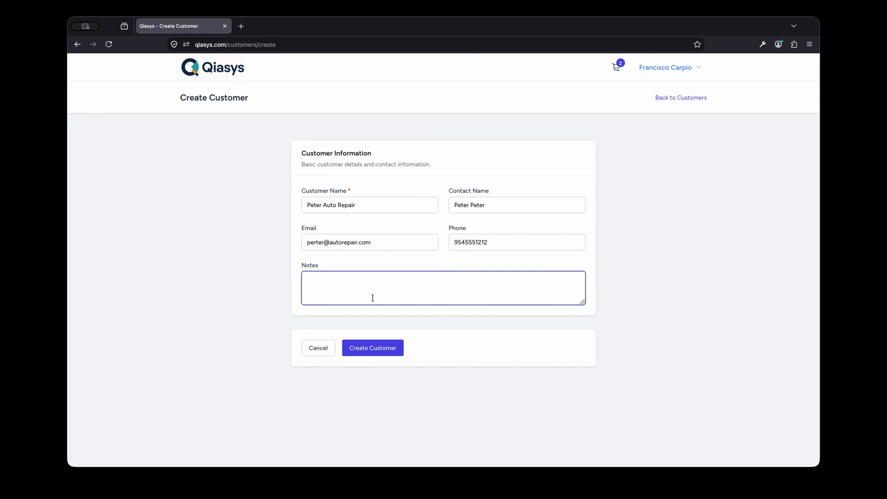
pyautogui.click(377, 348)
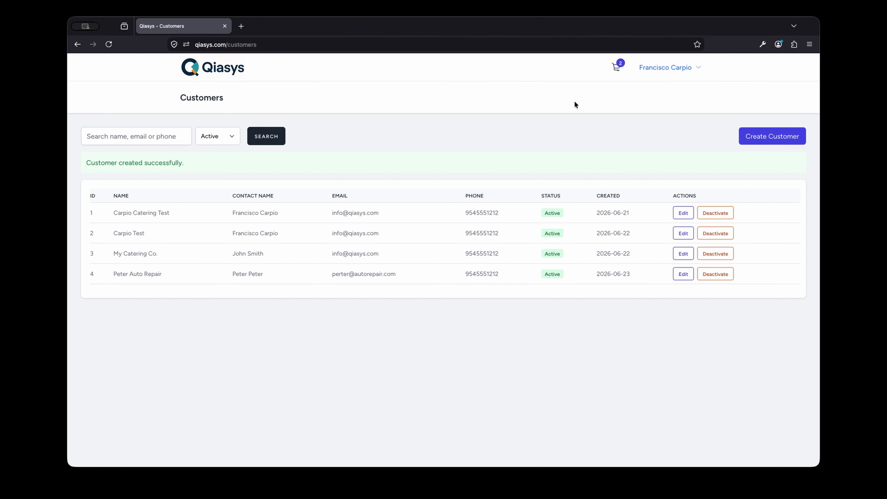
# - Start a new work order and select Peter Auto Repair as its customer
pyautogui.click(667, 65)
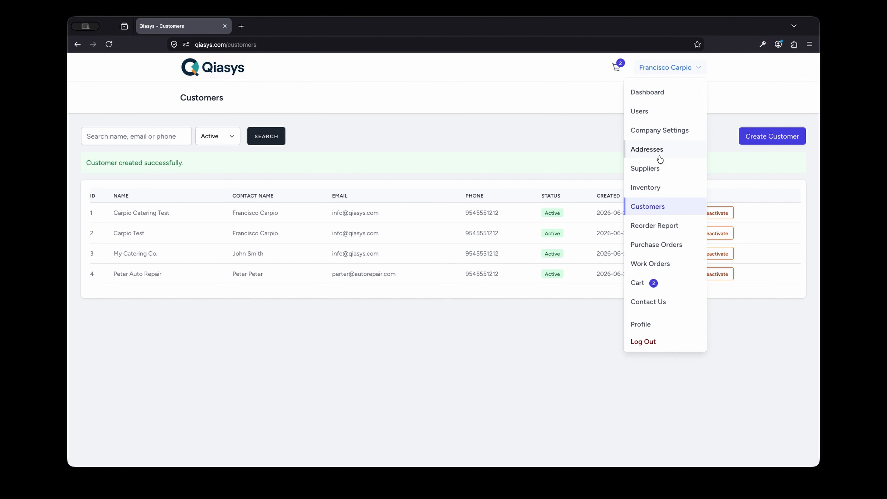
pyautogui.click(646, 263)
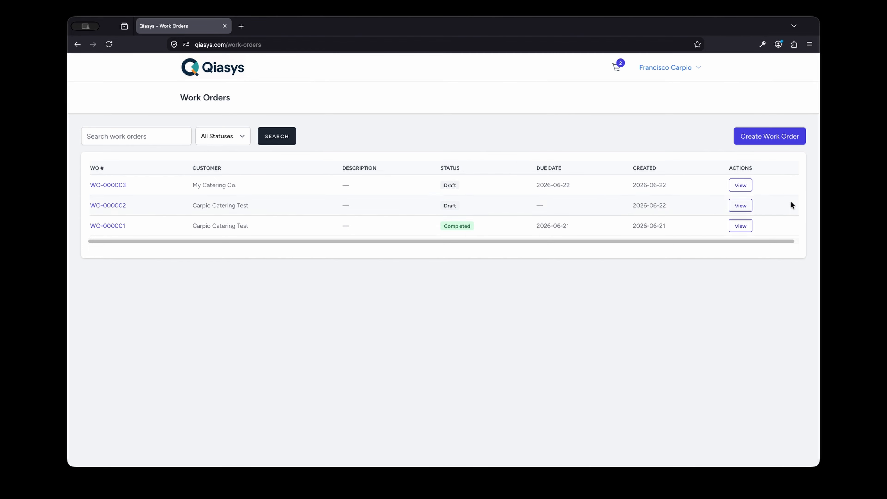
pyautogui.click(767, 134)
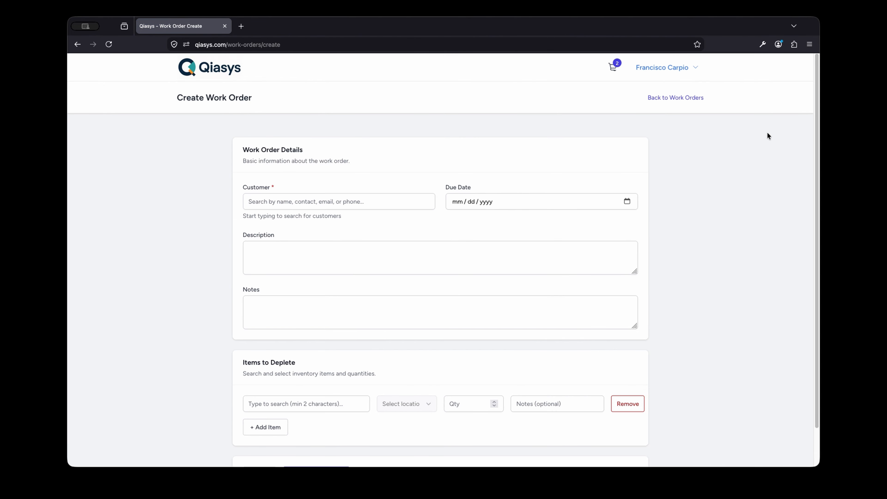
pyautogui.click(358, 201)
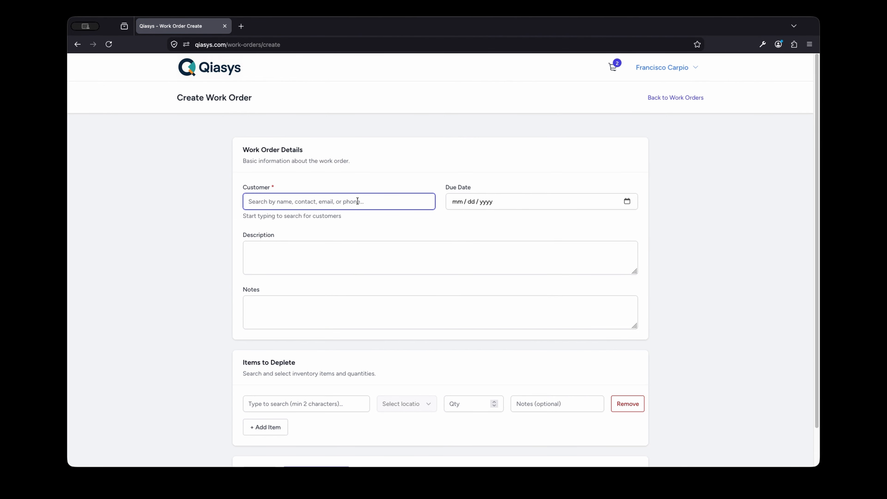
pyautogui.write('peter')
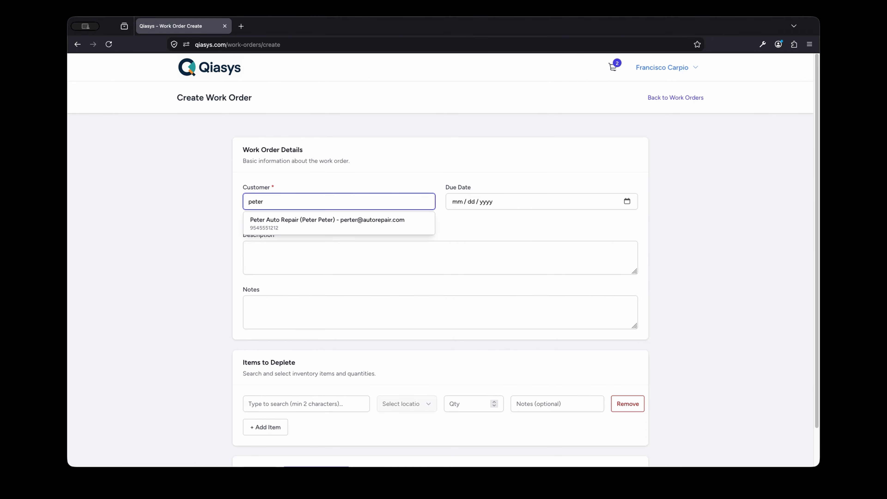
pyautogui.click(340, 224)
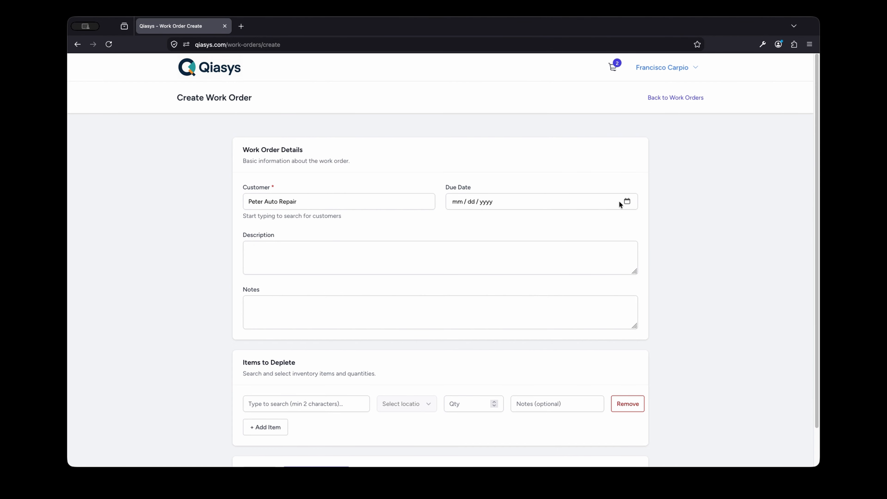
# - Set the work order's due date to 06/22/2026, leaving the description and notes empty
pyautogui.click(627, 201)
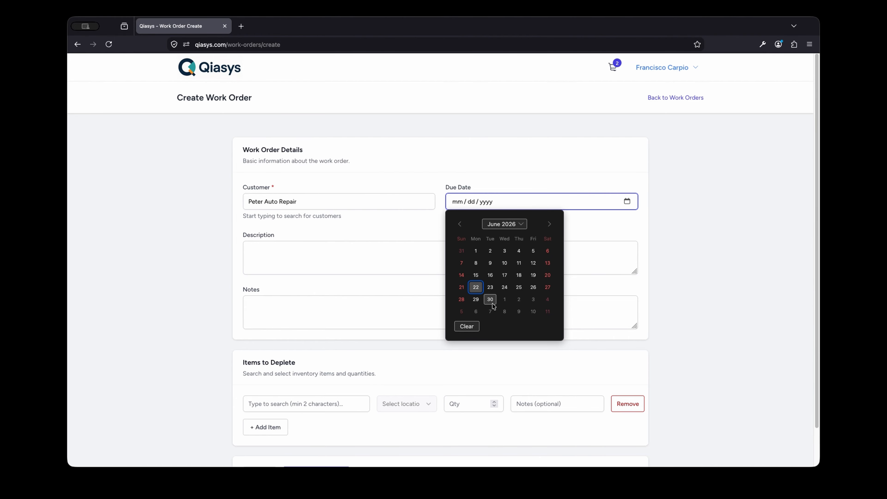
pyautogui.click(476, 288)
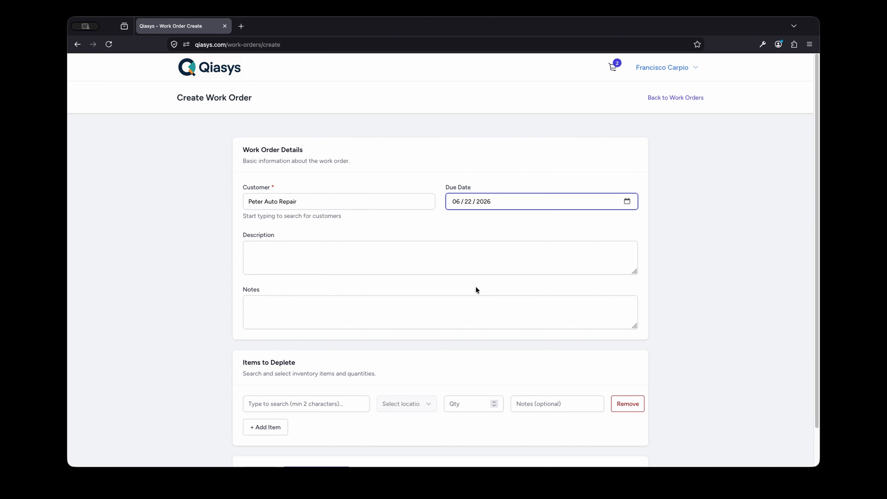
pyautogui.click(301, 266)
pyautogui.click(278, 319)
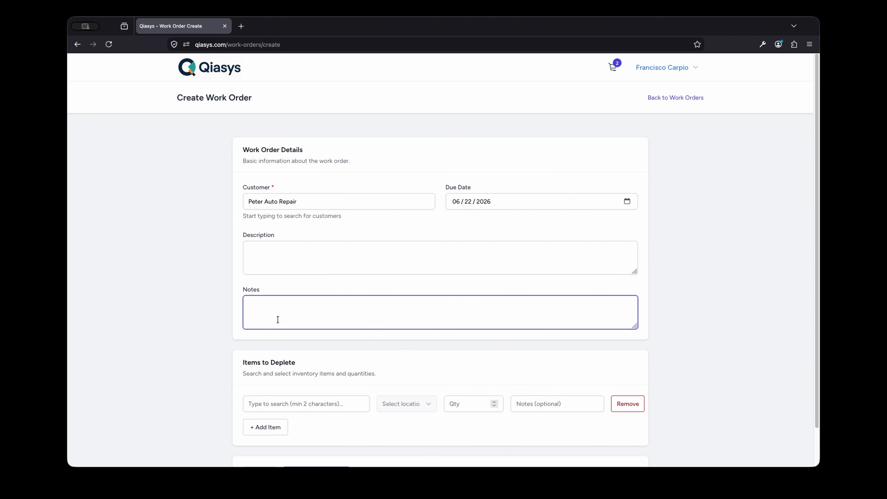
# - Search the inventory for "le", add Sample Item 10 (SKU-00010) as the item to deplete, and keep its preselected stock location
pyautogui.scroll(-2, 696, 284)
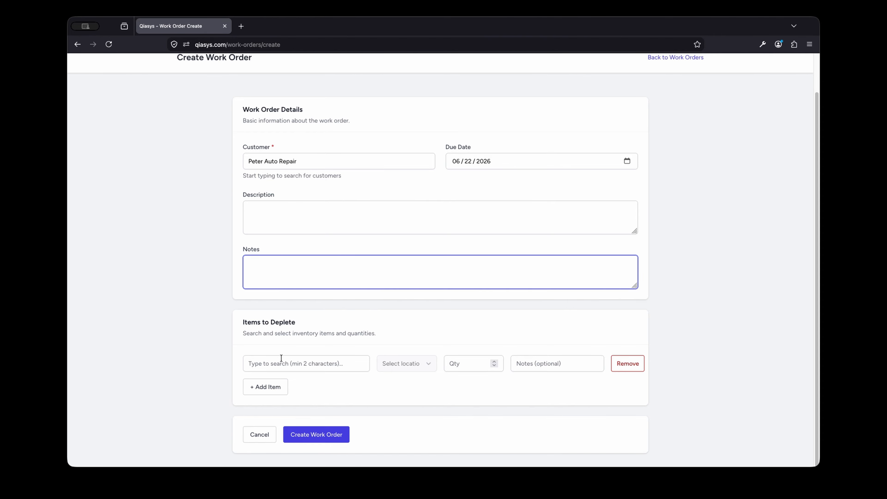
pyautogui.click(303, 363)
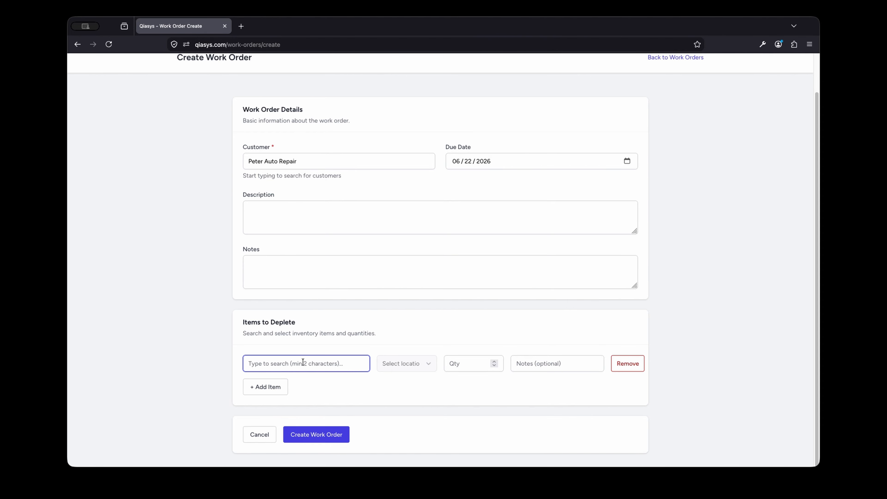
pyautogui.write('le')
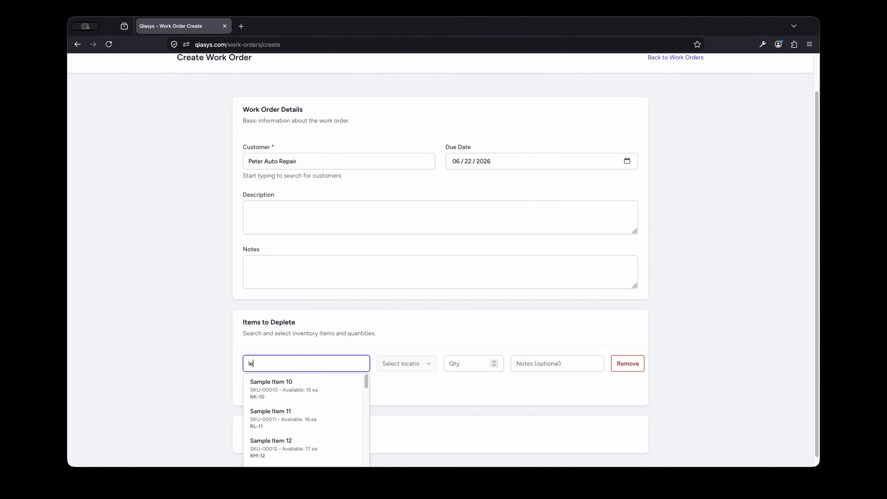
pyautogui.scroll(-1, 309, 334)
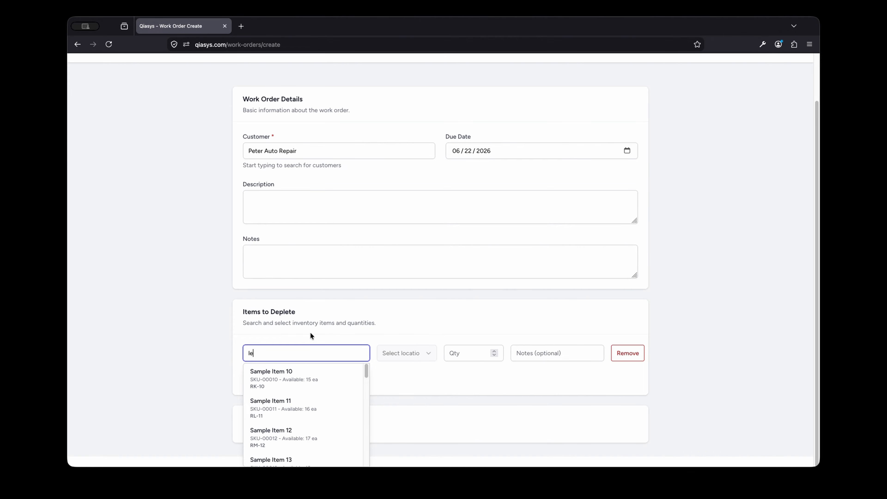
pyautogui.click(301, 382)
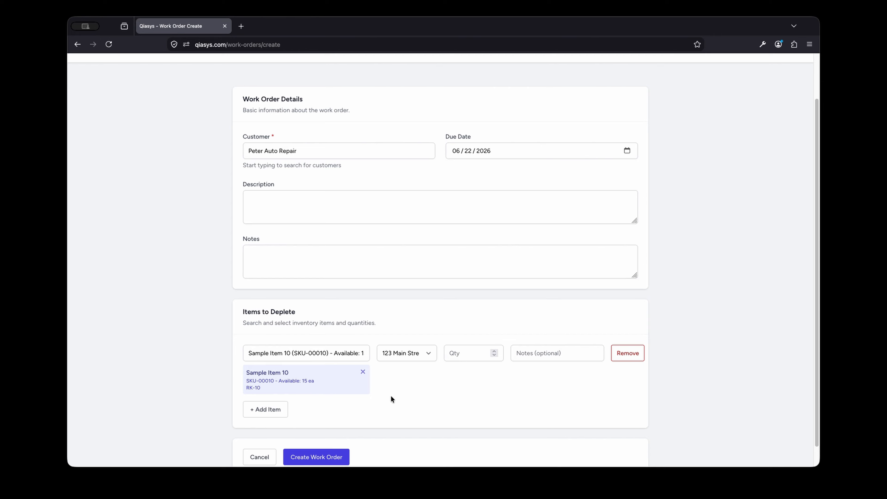
pyautogui.click(402, 354)
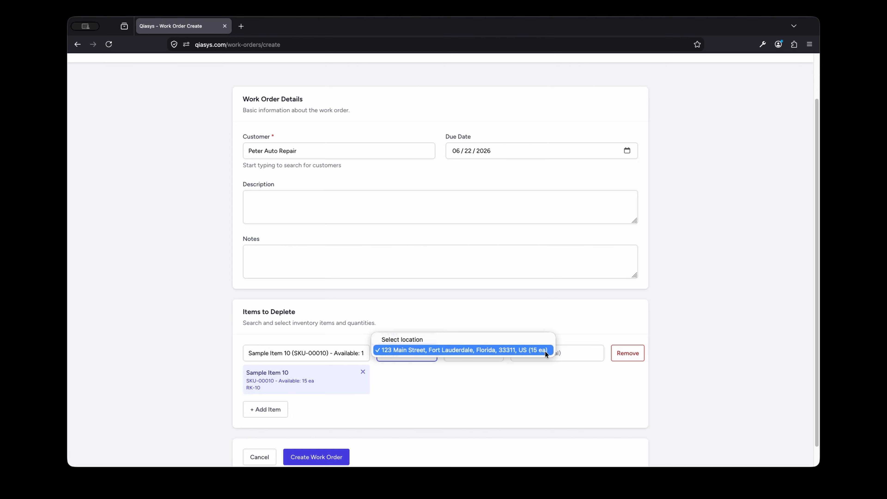
pyautogui.click(451, 351)
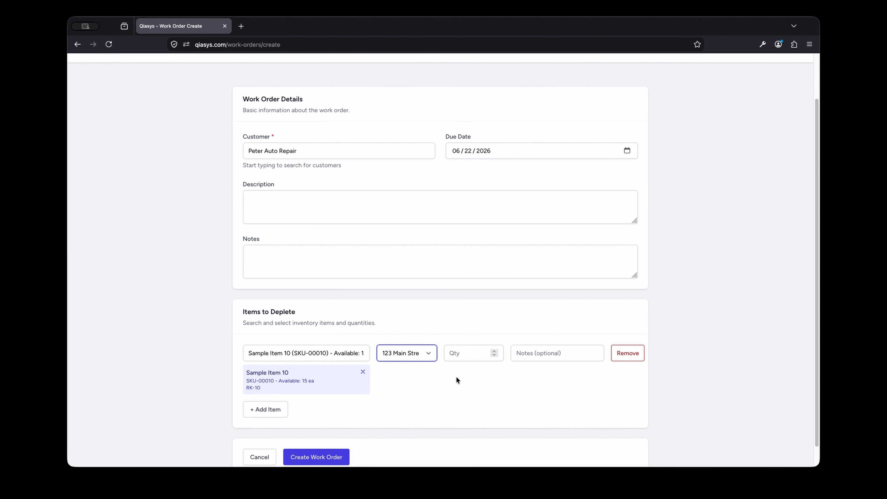
# - Set the quantity of Sample Item 10 to 20 without item notes and create the work order
pyautogui.click(457, 352)
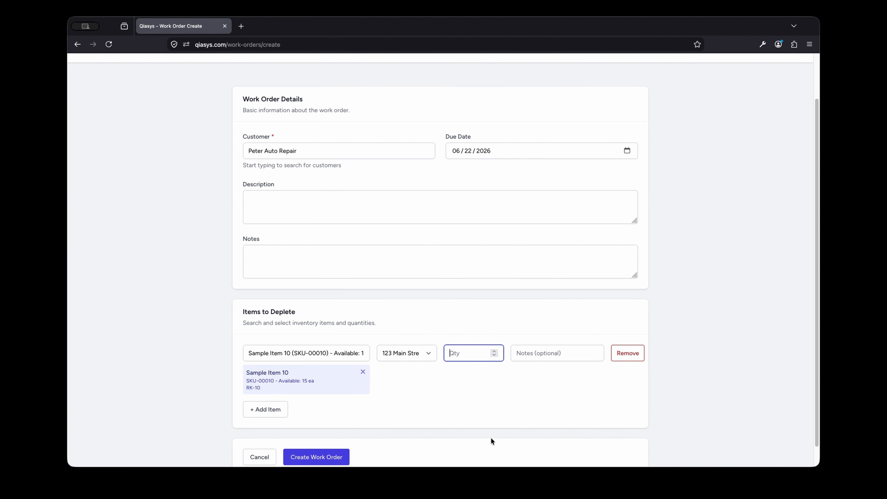
pyautogui.write('20')
pyautogui.click(561, 358)
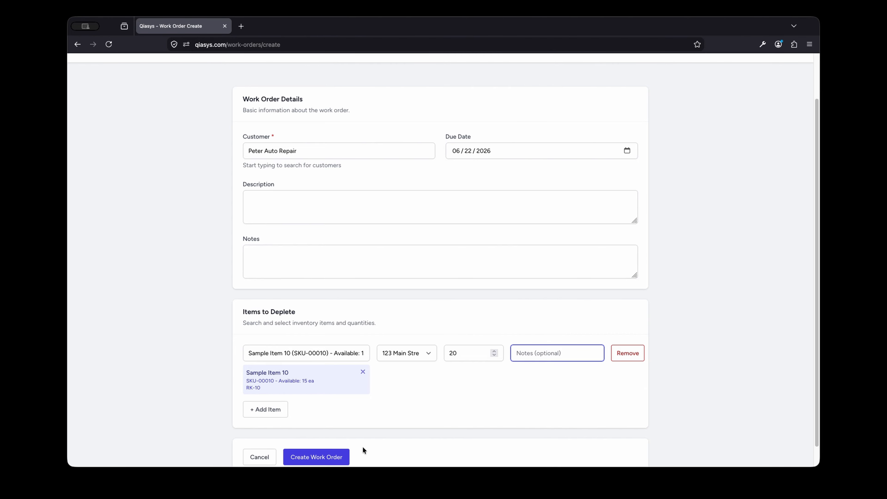
pyautogui.scroll(-1, 410, 413)
pyautogui.click(313, 437)
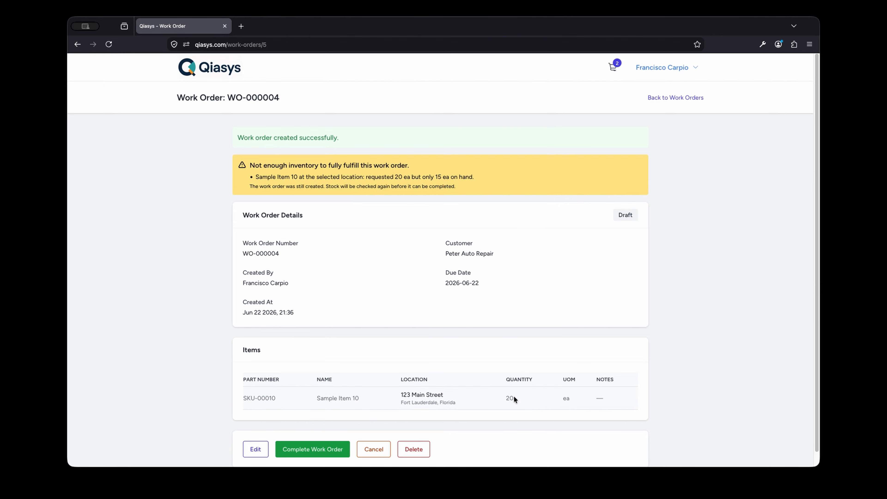
# - Open the created work order for editing and set the quantity of Sample Item 10 to 15, keeping its location
pyautogui.click(255, 443)
pyautogui.scroll(-3, 517, 332)
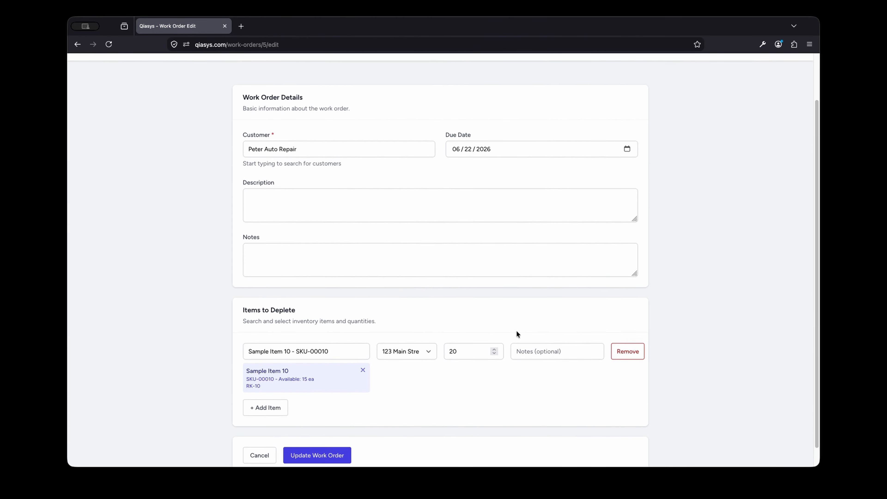
pyautogui.click(395, 350)
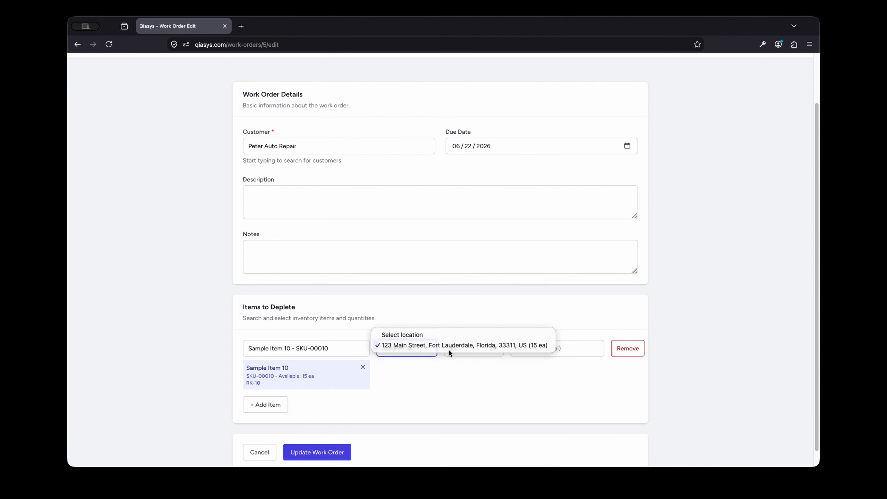
pyautogui.click(490, 345)
pyautogui.moveTo(462, 349); pyautogui.dragTo(436, 347)
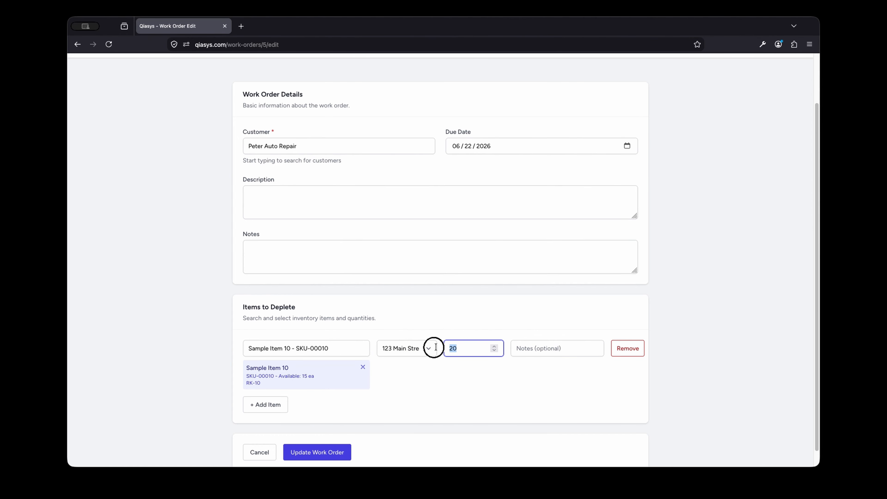
pyautogui.write('15')
pyautogui.click(482, 384)
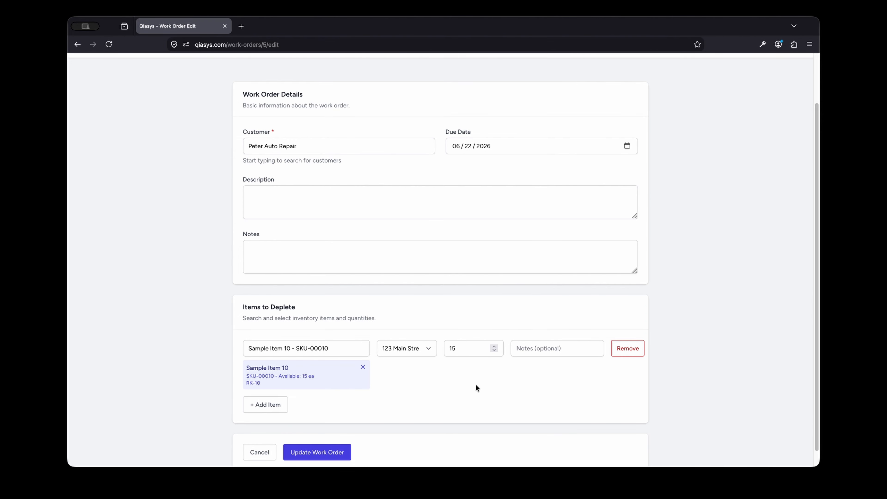
# - Save the updated work order and reopen it for editing
pyautogui.click(313, 453)
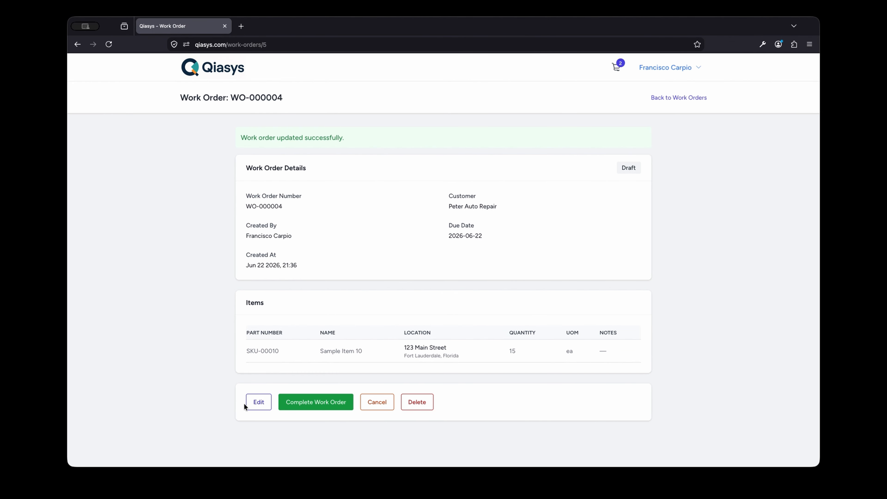
pyautogui.click(258, 402)
pyautogui.scroll(-3, 353, 372)
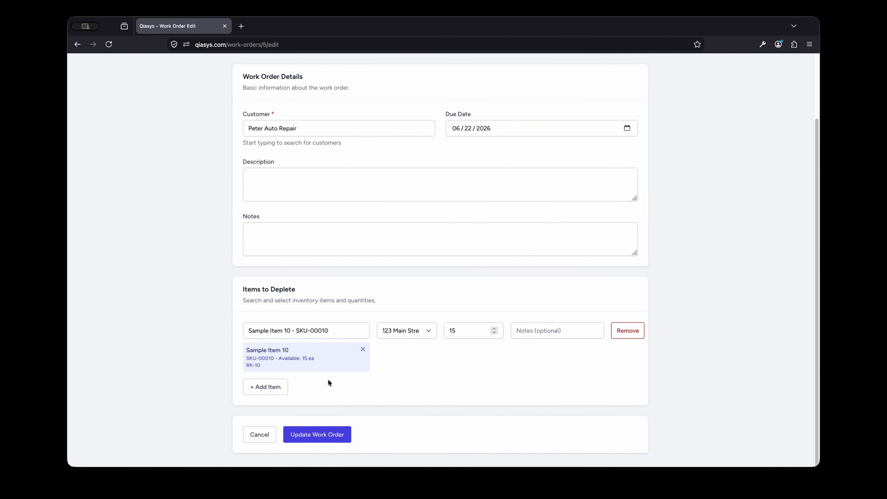
# - Add a second item row, search for "001" and choose Sample Item 15 (SKU-00015) as the item to deplete
pyautogui.click(269, 392)
pyautogui.scroll(-1, 424, 393)
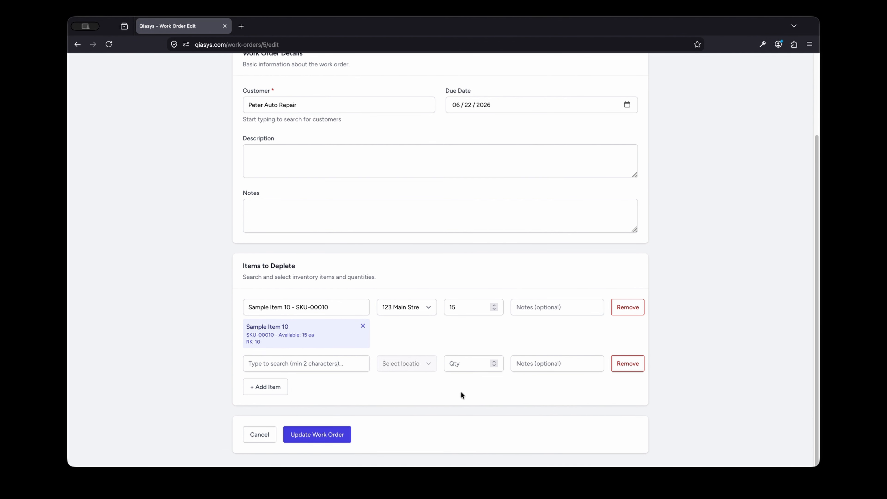
pyautogui.click(297, 364)
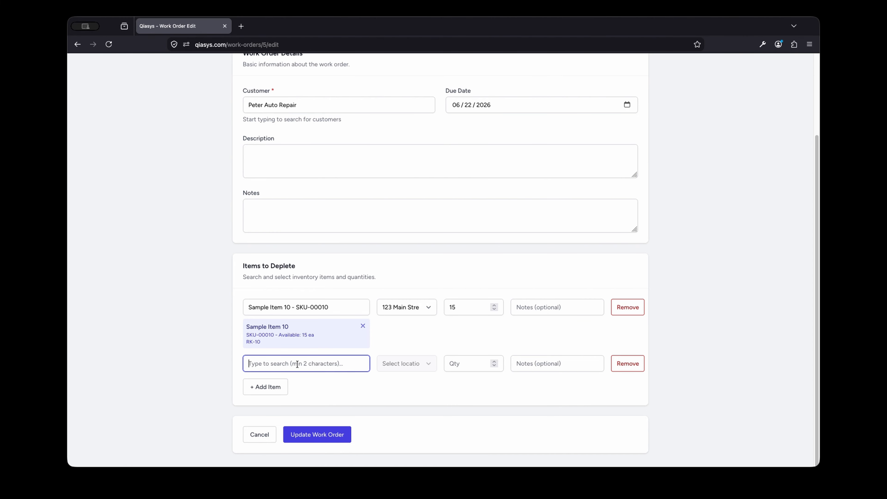
pyautogui.write('001')
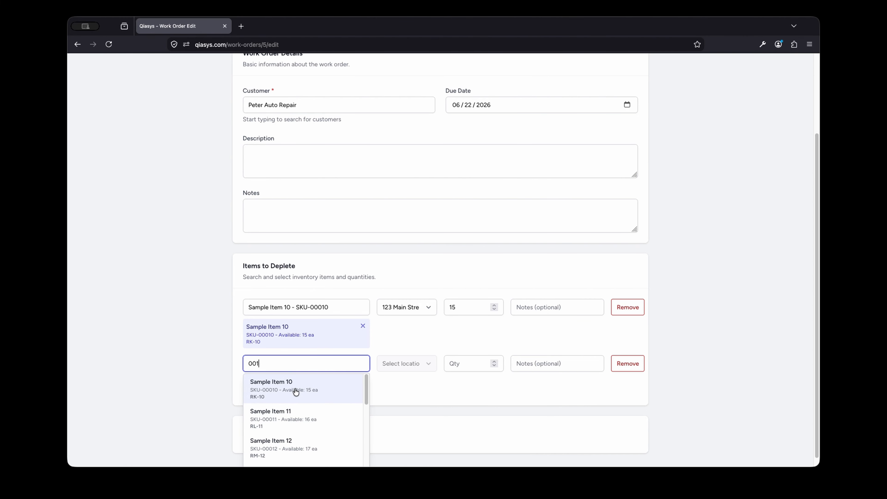
pyautogui.scroll(-3, 296, 393)
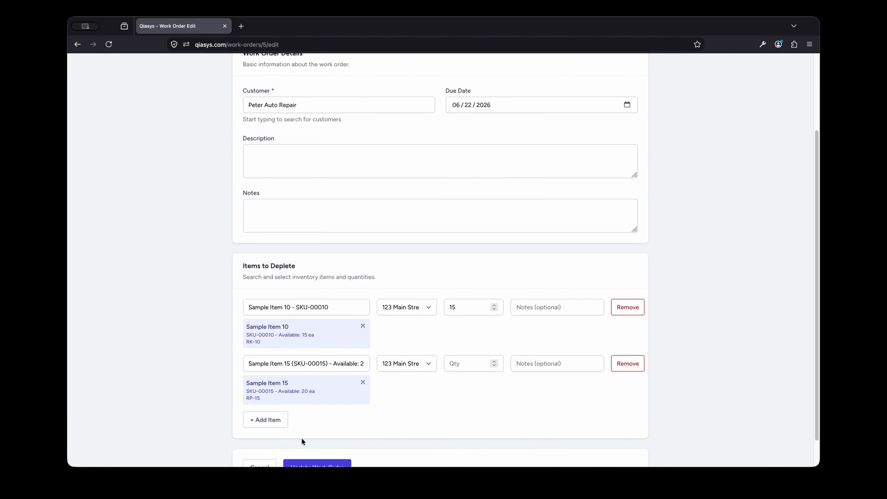
# - Keep the preselected stock location for Sample Item 15 and set its quantity to 10
pyautogui.click(391, 366)
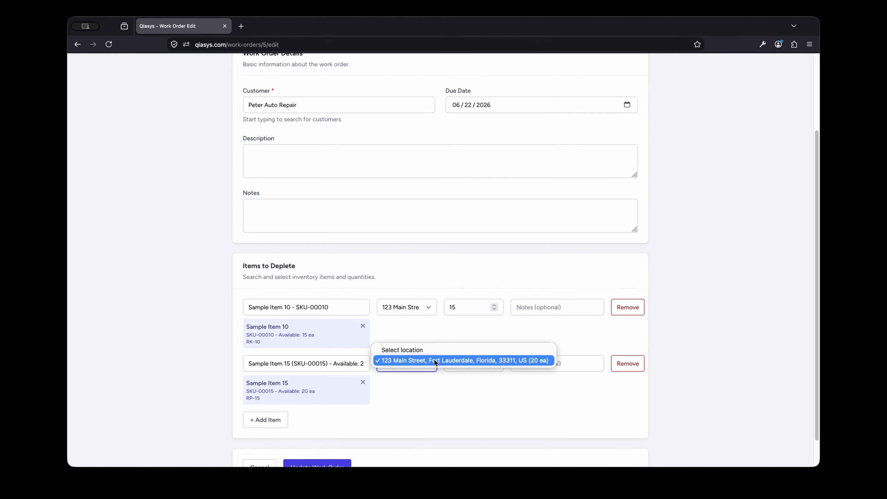
pyautogui.click(488, 361)
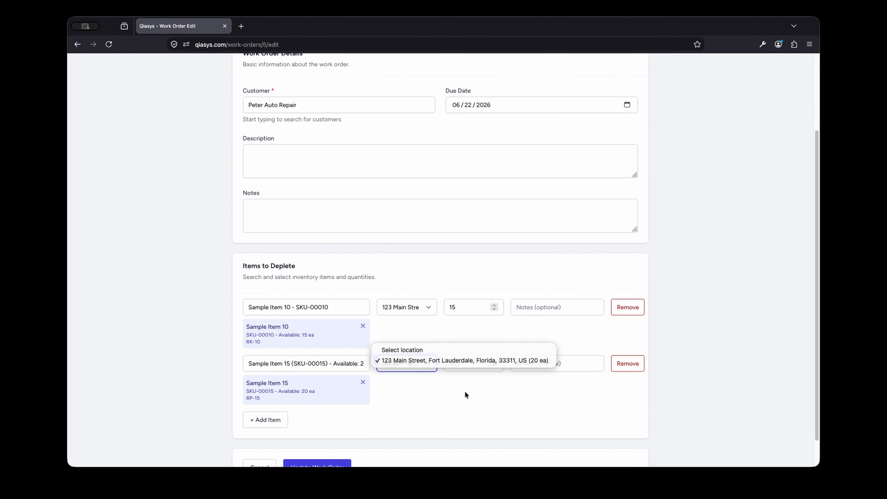
pyautogui.click(457, 364)
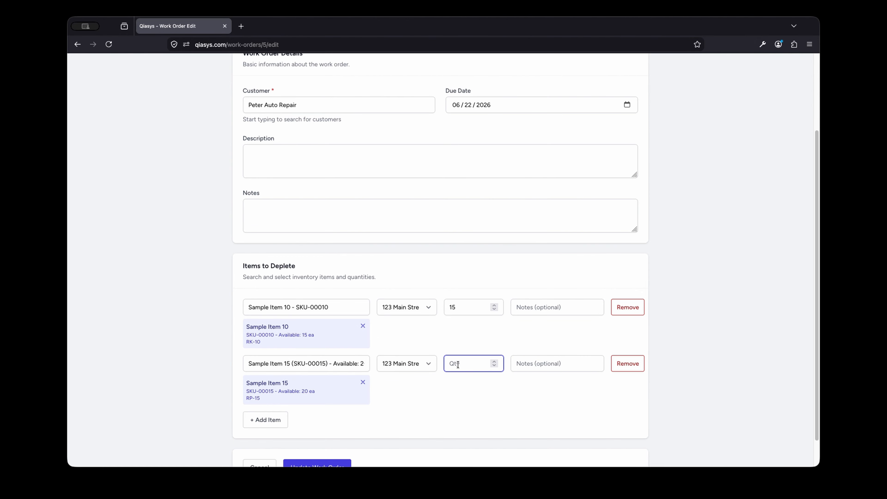
pyautogui.write('10')
pyautogui.click(445, 407)
pyautogui.scroll(-2, 444, 407)
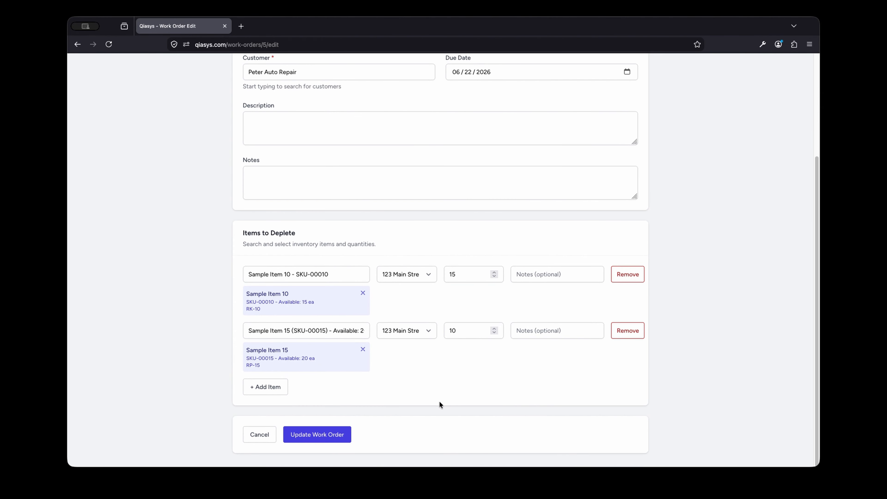
# - Add a third item row, search for "009" and choose Sample Item 9 (SKU-00009) as the item to deplete
pyautogui.click(264, 386)
pyautogui.scroll(-1, 436, 378)
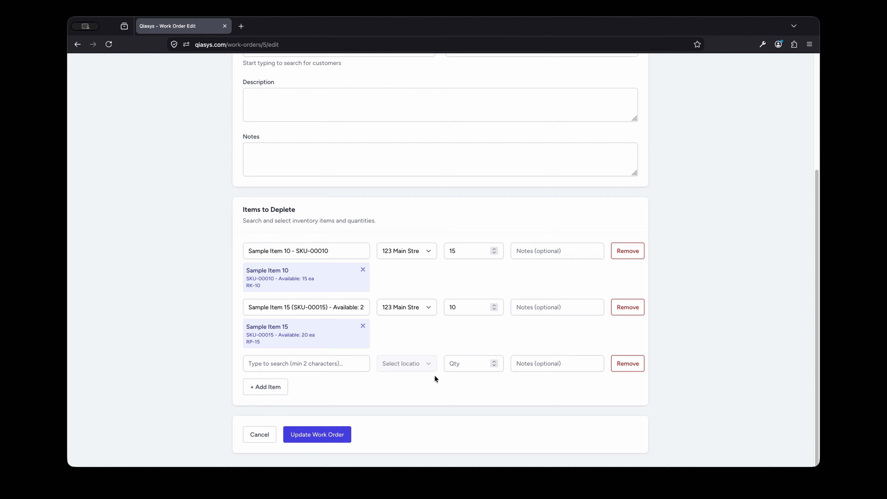
pyautogui.click(330, 365)
pyautogui.write('009')
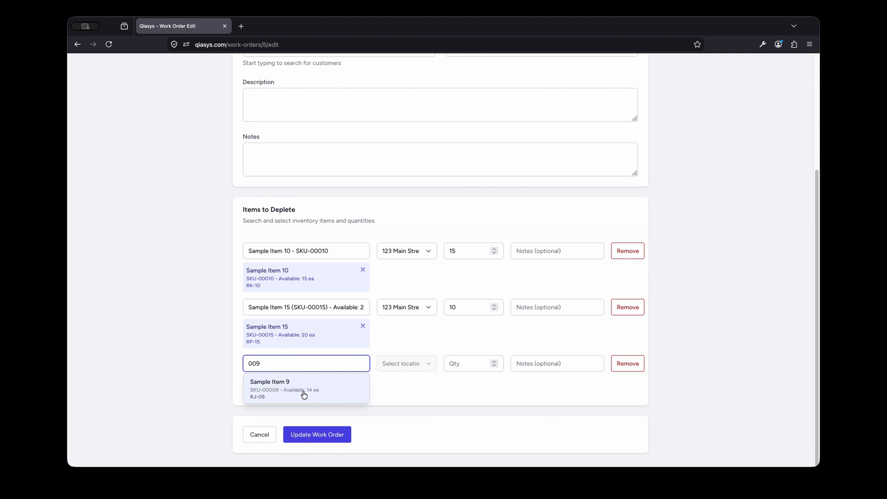
pyautogui.click(304, 394)
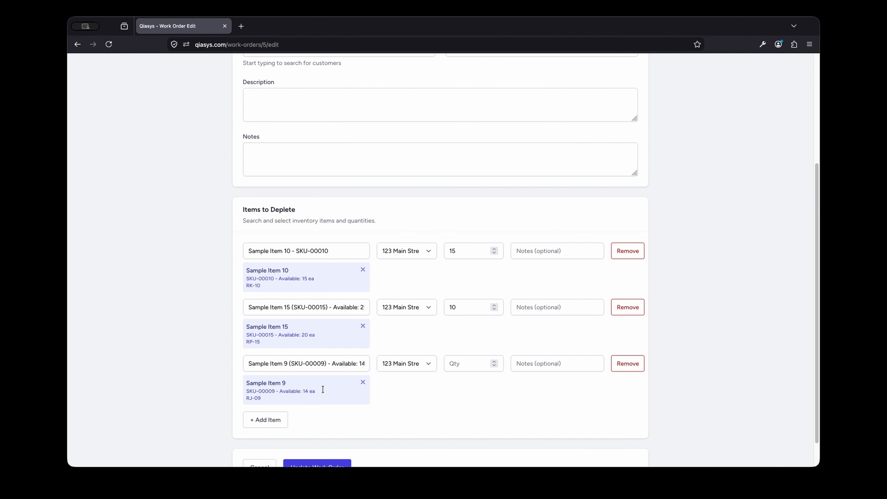
# - Keep the preselected stock location for Sample Item 9, set its quantity to 3 and update the work order
pyautogui.click(401, 363)
pyautogui.click(402, 360)
pyautogui.scroll(-2, 467, 393)
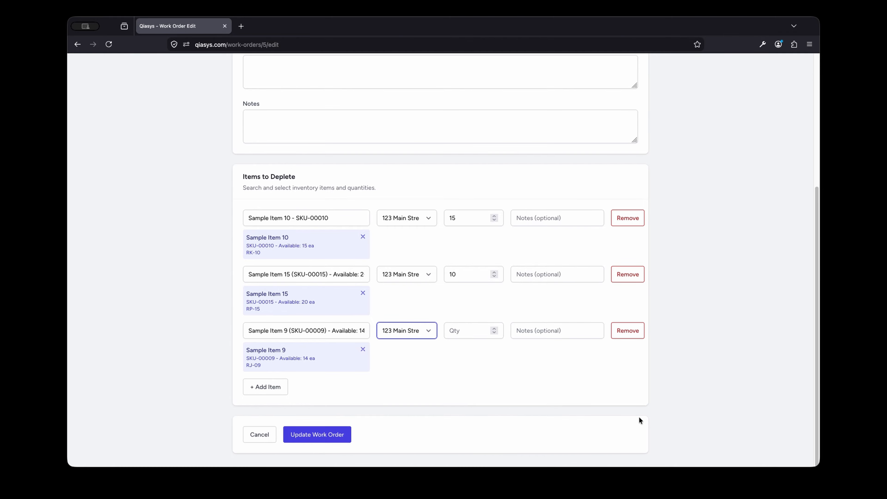
pyautogui.click(320, 437)
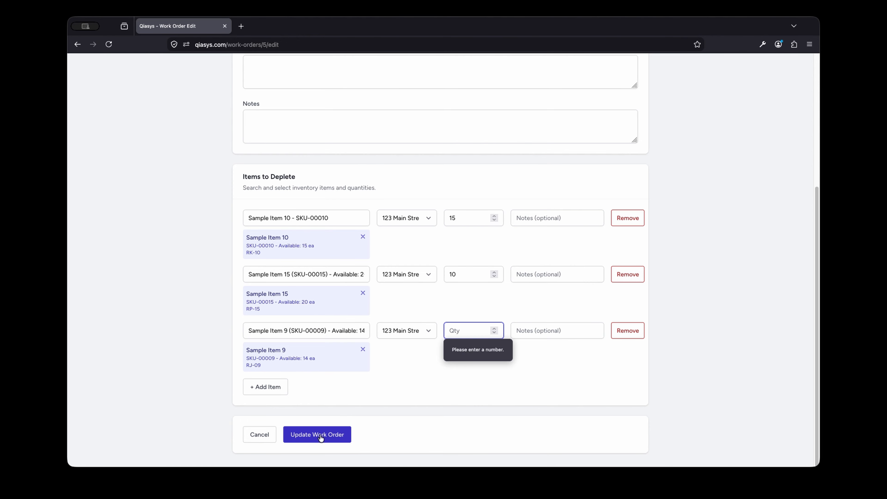
pyautogui.click(458, 334)
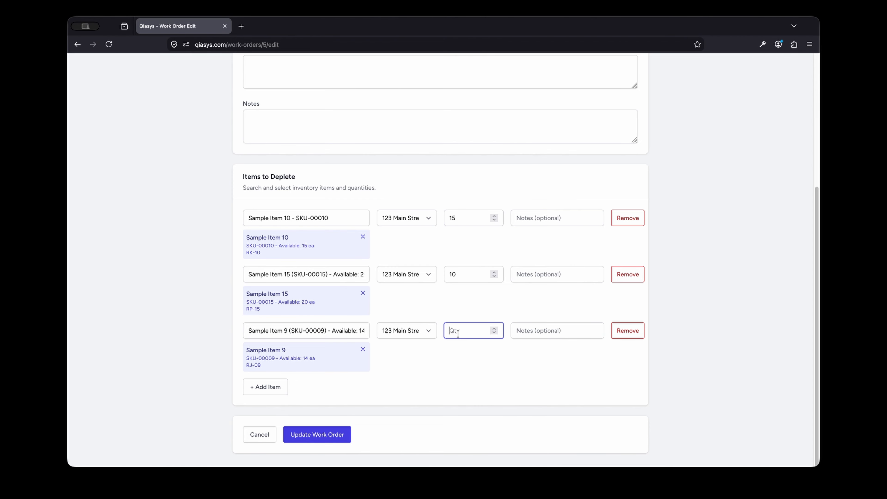
pyautogui.write('3')
pyautogui.click(474, 378)
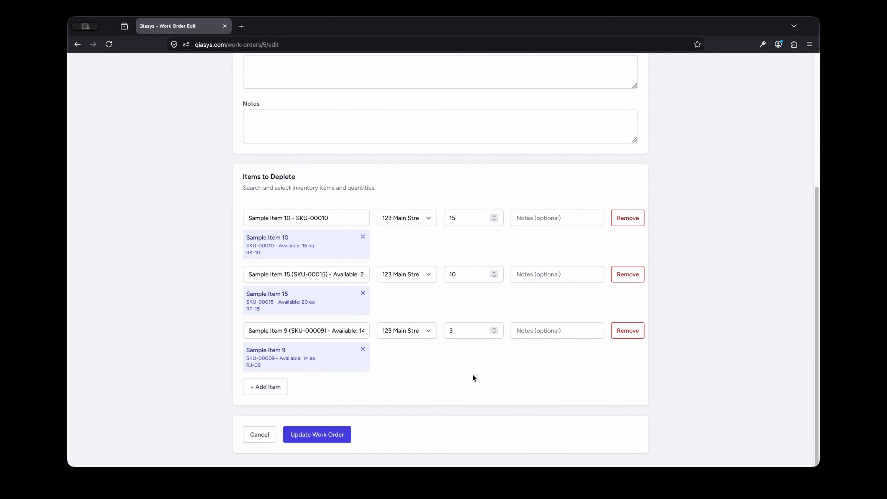
pyautogui.click(297, 436)
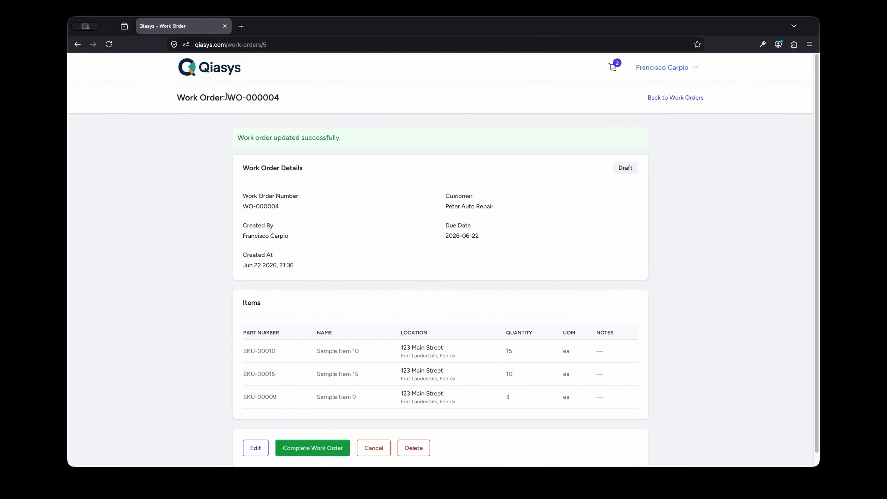
# - Return to the work orders list and copy the number of the Peter Auto Repair work order
pyautogui.moveTo(227, 98); pyautogui.dragTo(276, 108)
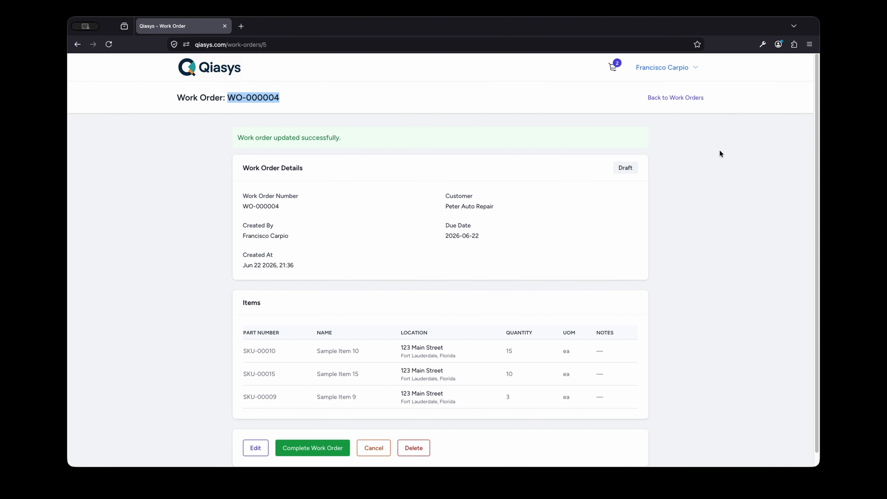
pyautogui.click(687, 98)
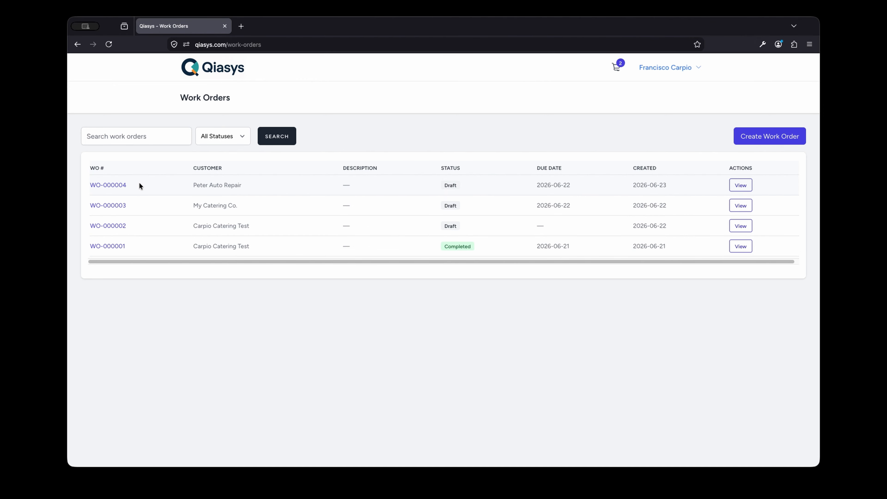
pyautogui.moveTo(139, 183); pyautogui.dragTo(87, 184)
pyautogui.press('super+c')
# - Duplicate the work orders browser tab and open the inventory list in the copy
pyautogui.rightClick(182, 30)
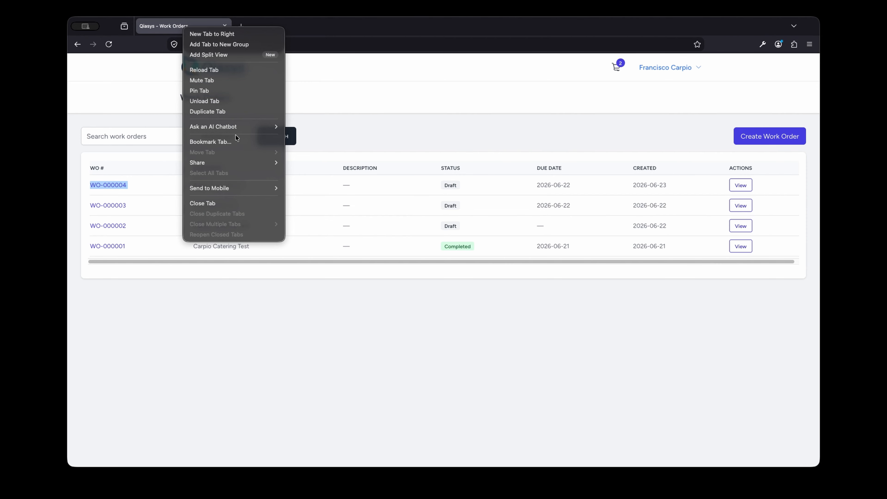
pyautogui.click(212, 112)
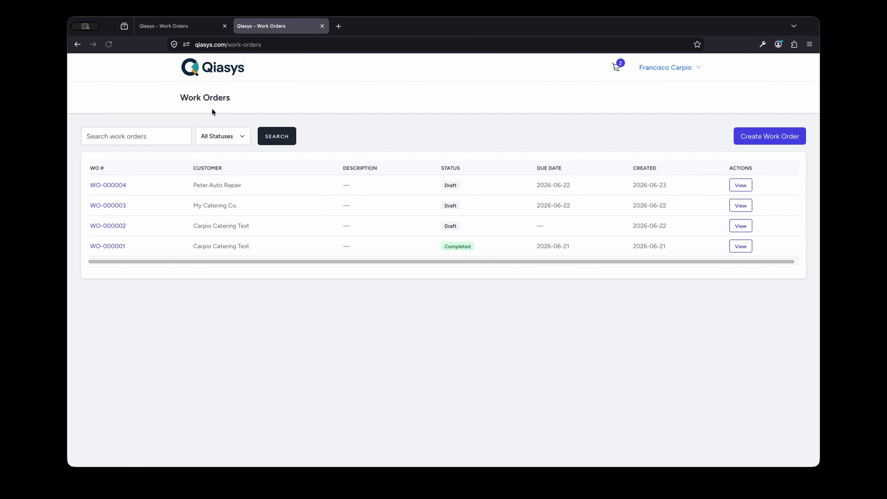
pyautogui.click(660, 68)
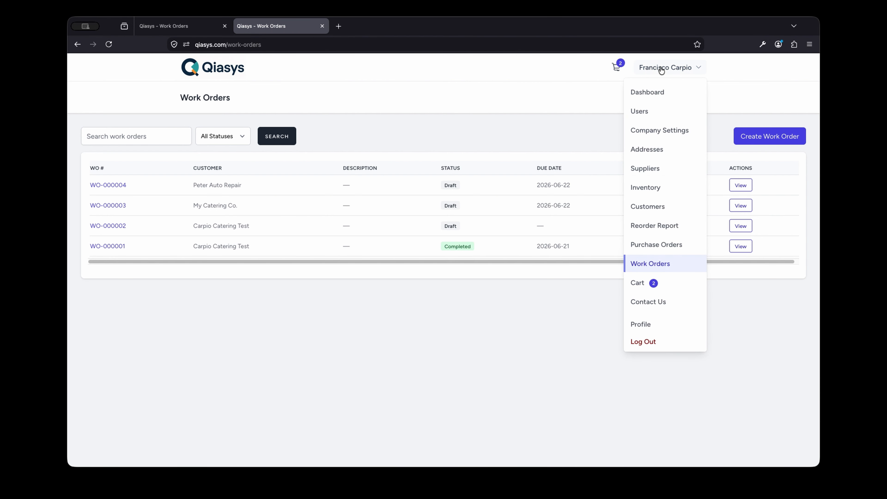
pyautogui.click(667, 191)
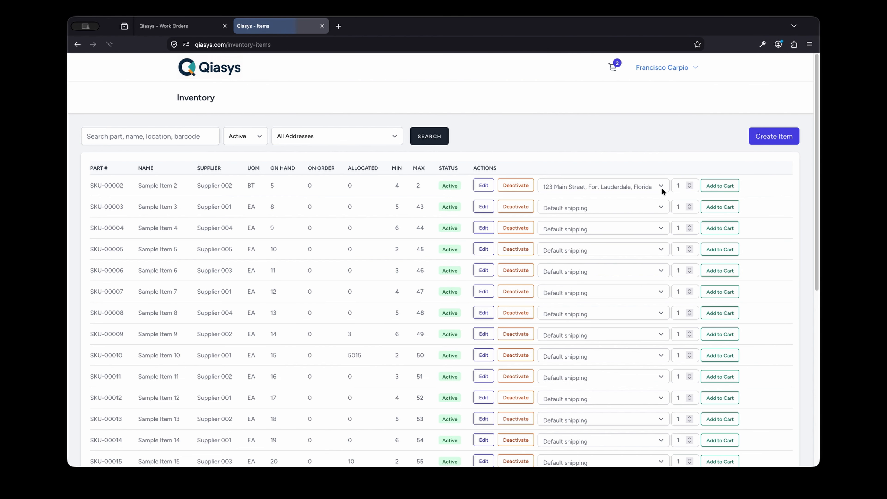
# - Try to search the inventory for the copied work order number among active items at all addresses
pyautogui.click(140, 134)
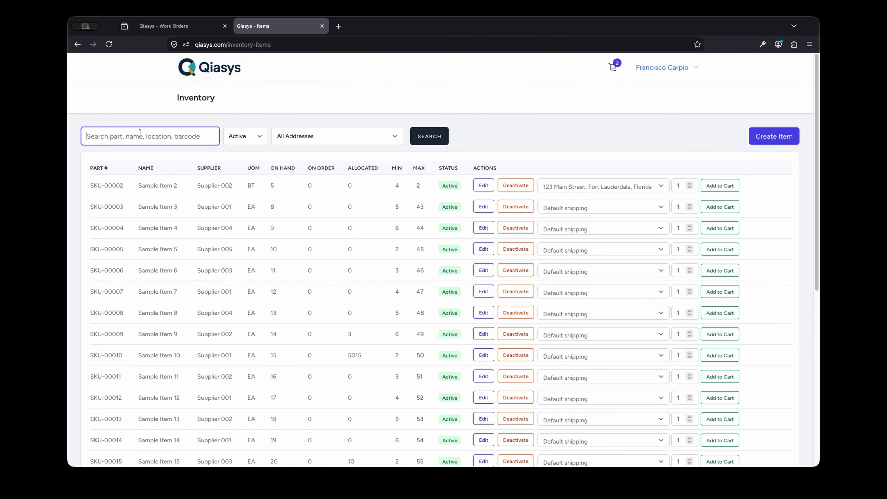
pyautogui.press('super+v')
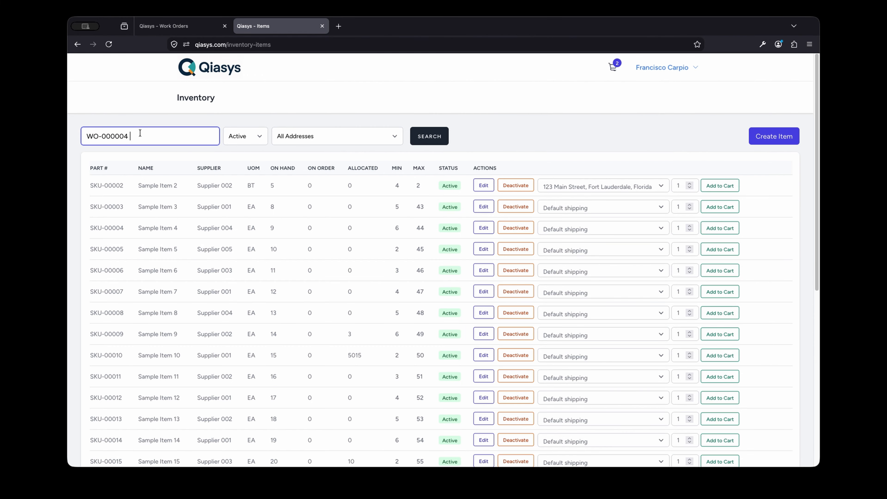
pyautogui.click(425, 136)
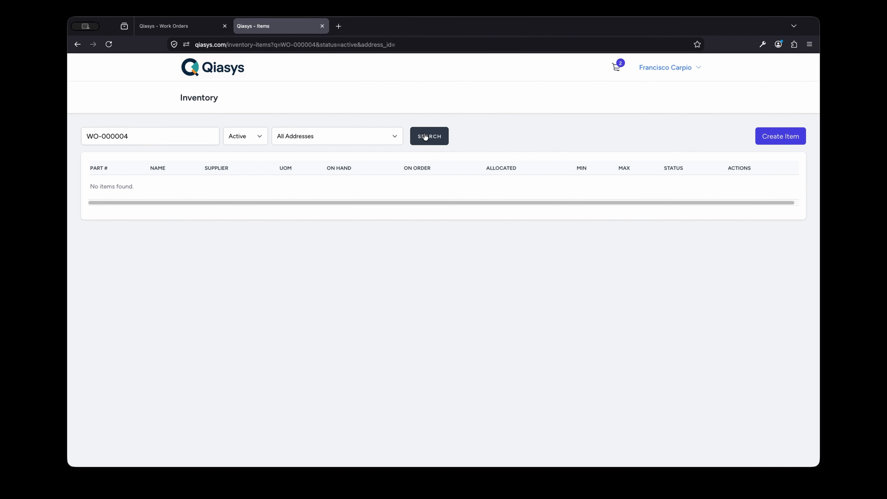
pyautogui.click(148, 140)
# - Open the Peter Auto Repair work order in the original browser tab and copy the part number SKU-00010
pyautogui.click(165, 26)
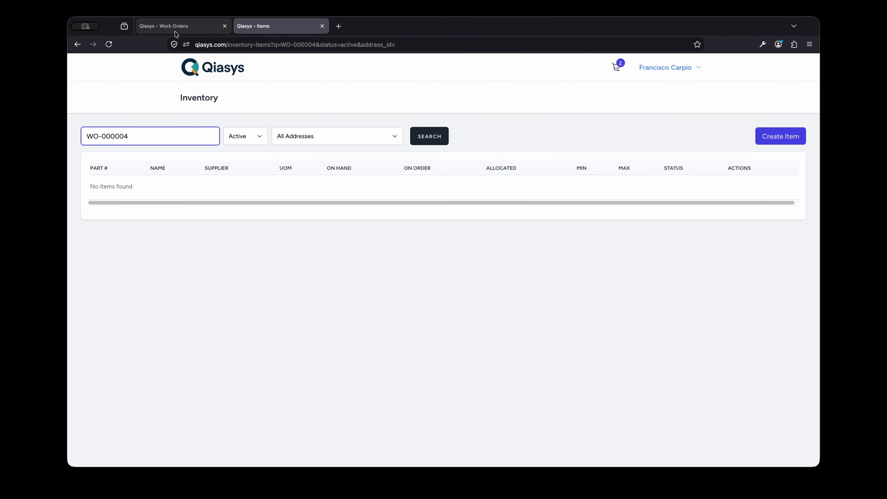
pyautogui.click(108, 184)
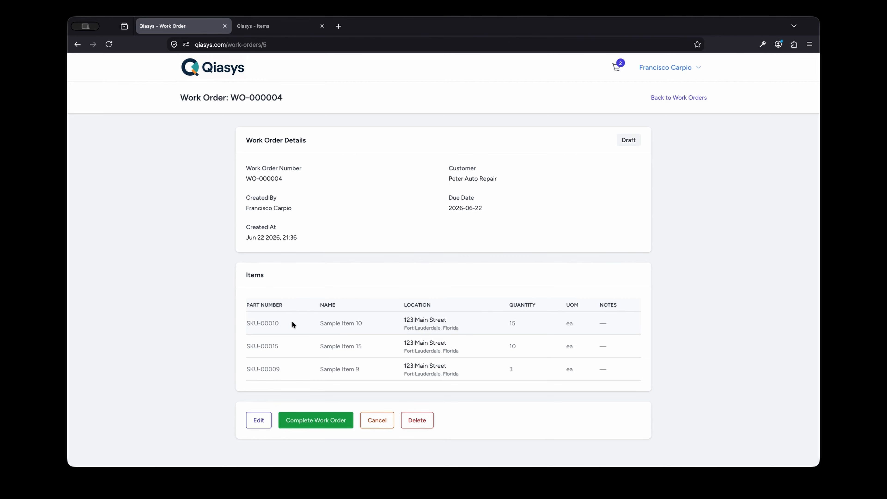
pyautogui.moveTo(283, 322); pyautogui.dragTo(247, 323)
pyautogui.press('super+c')
# - Search the inventory for SKU-00010 and check its on-hand, on-order and allocated quantities
pyautogui.click(266, 28)
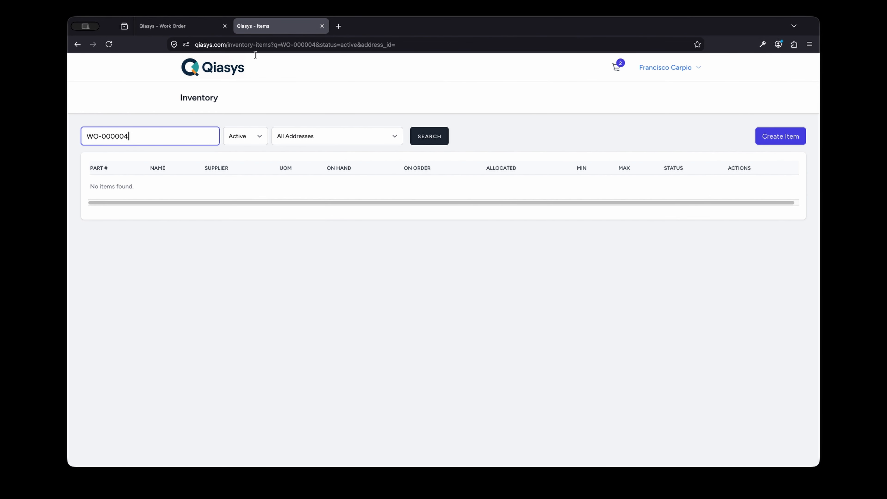
pyautogui.click(156, 135)
pyautogui.moveTo(155, 134); pyautogui.dragTo(60, 139)
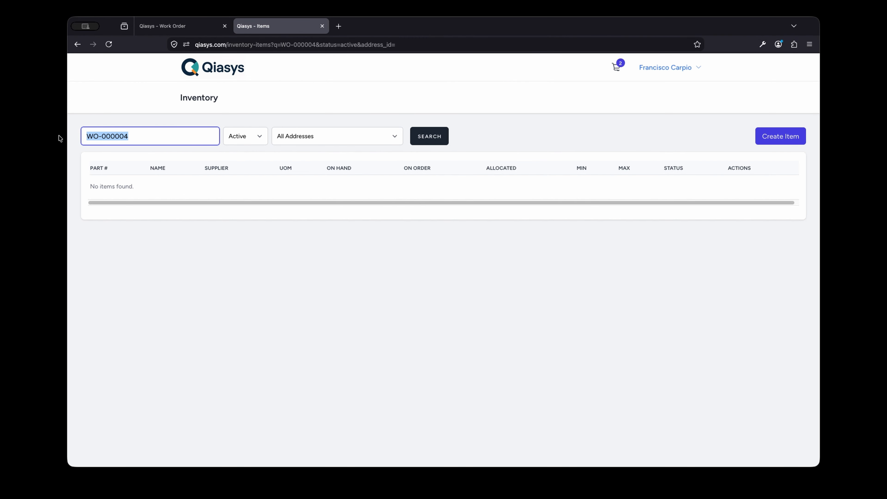
pyautogui.press('super+v')
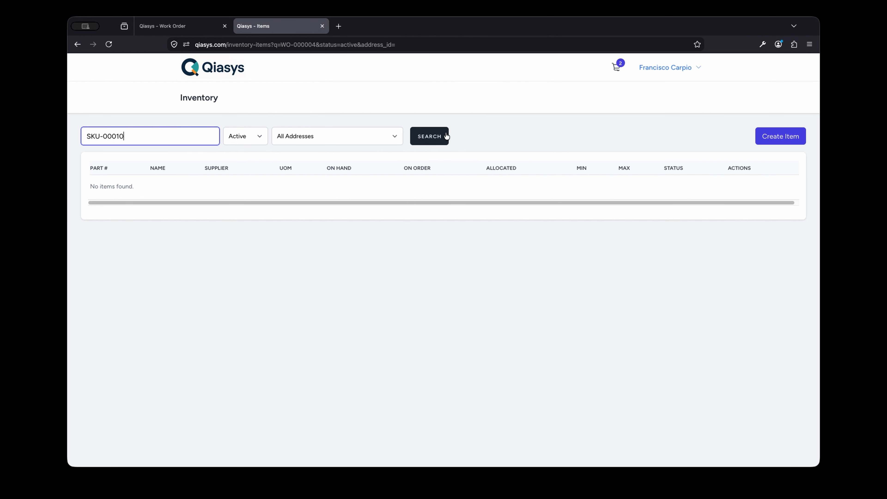
pyautogui.click(429, 137)
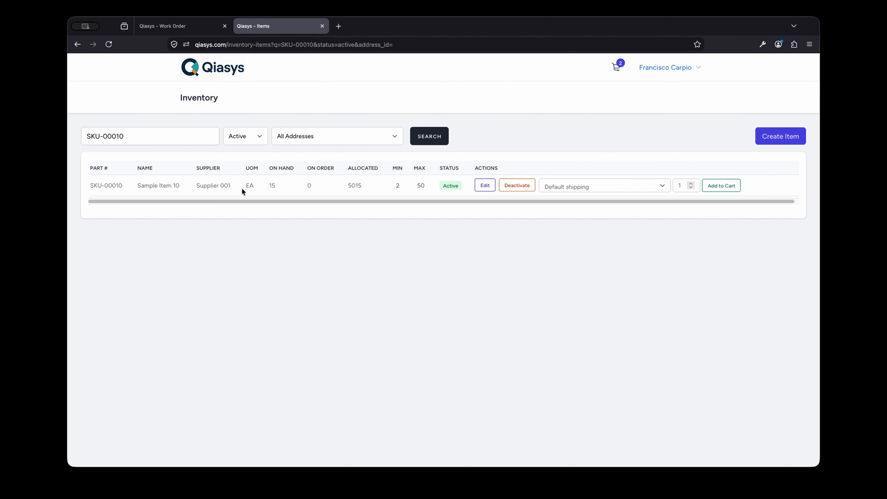
pyautogui.doubleClick(271, 185)
pyautogui.click(311, 185)
pyautogui.moveTo(364, 186); pyautogui.dragTo(348, 183)
# - Copy the part number SKU-00009 from the items of the Peter Auto Repair work order
pyautogui.hotkey('ctrl', 'shift', 'Tab')
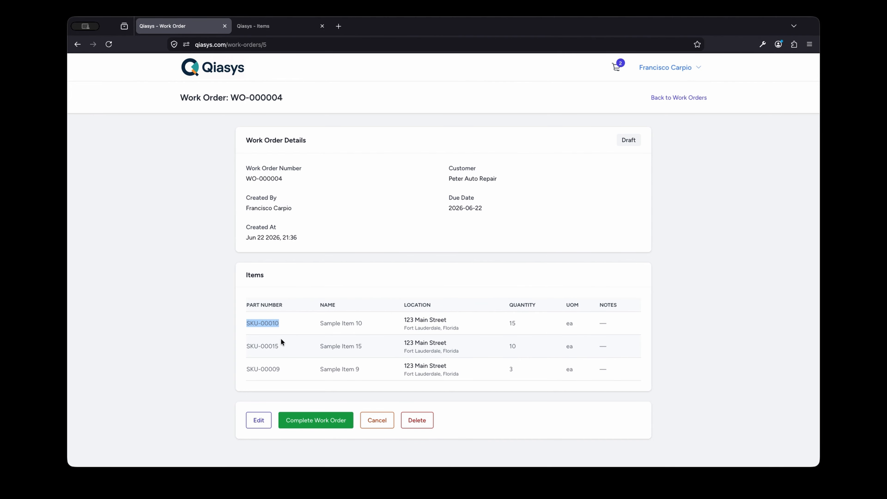
pyautogui.moveTo(287, 345); pyautogui.dragTo(241, 347)
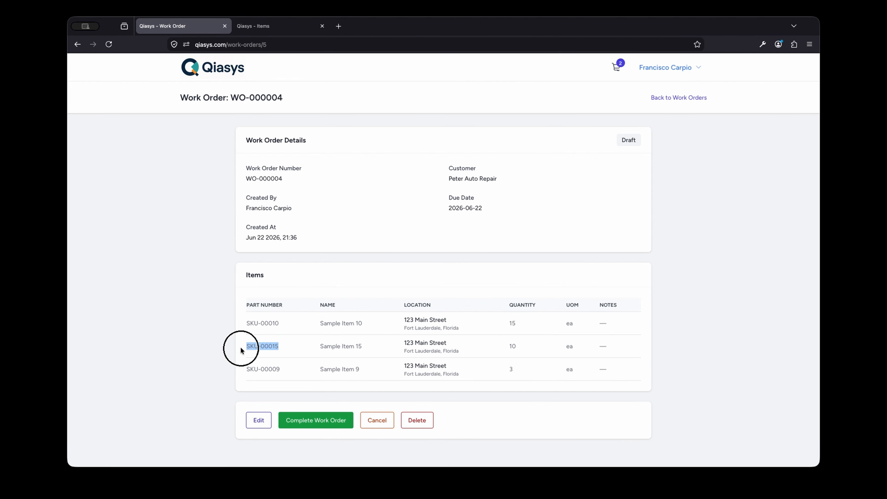
pyautogui.moveTo(287, 369); pyautogui.dragTo(246, 368)
pyautogui.press('super+c')
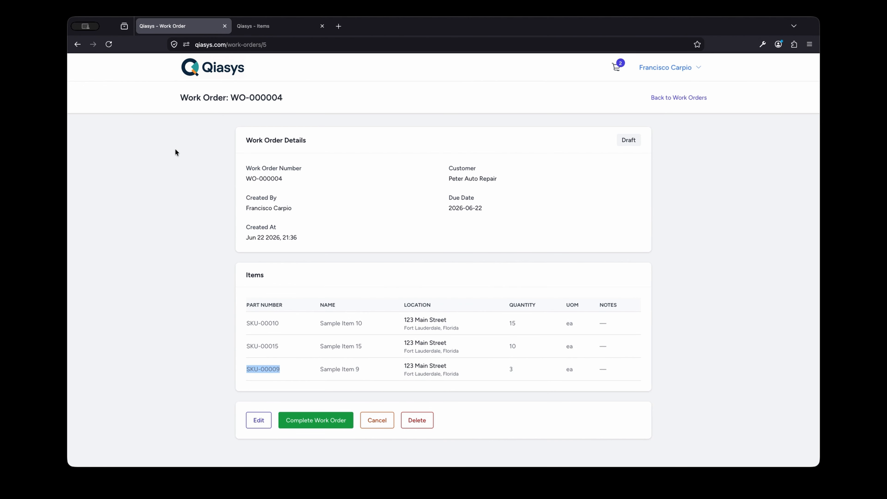
# - Search the inventory for SKU-00009 and check its on-hand and allocated quantities
pyautogui.click(275, 27)
pyautogui.moveTo(161, 134); pyautogui.dragTo(63, 136)
pyautogui.press('super+v')
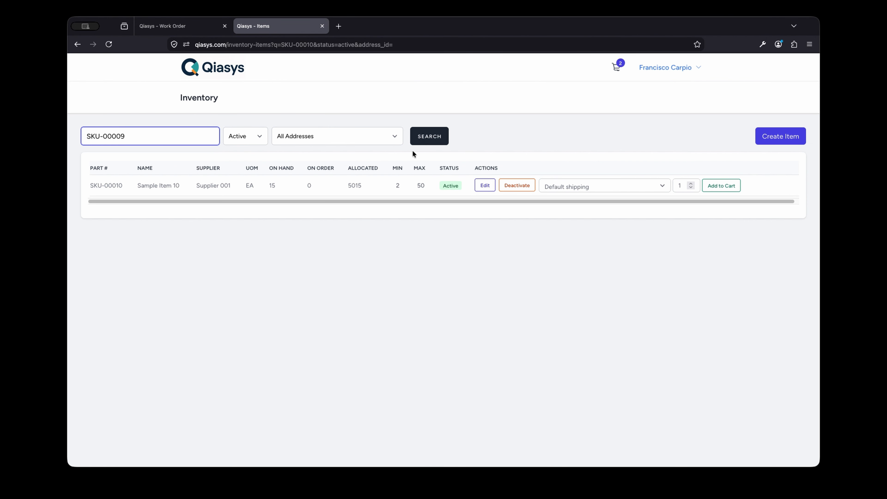
pyautogui.click(435, 139)
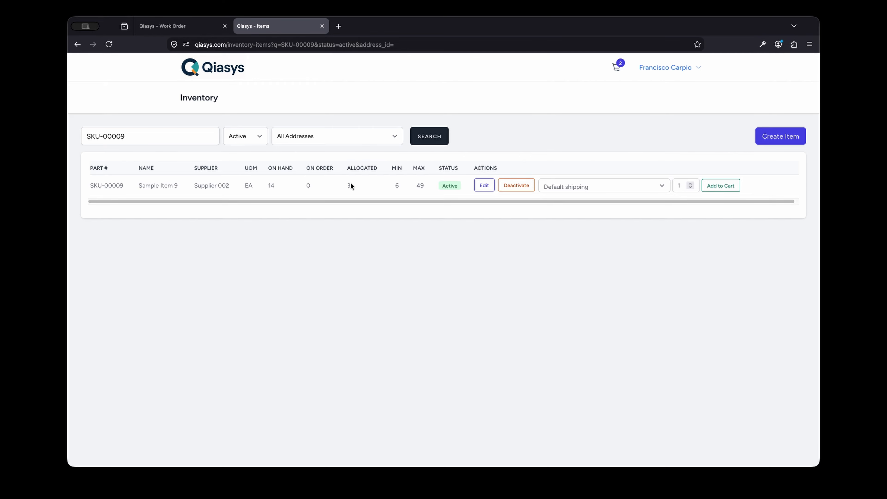
# - Edit the Peter Auto Repair work order, reselect the existing stock location for Sample Item 9, and update the order
pyautogui.click(176, 27)
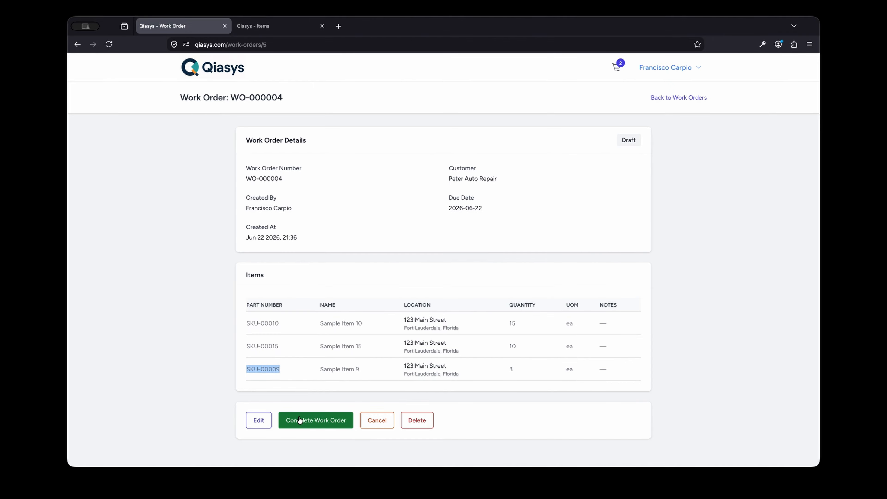
pyautogui.click(261, 421)
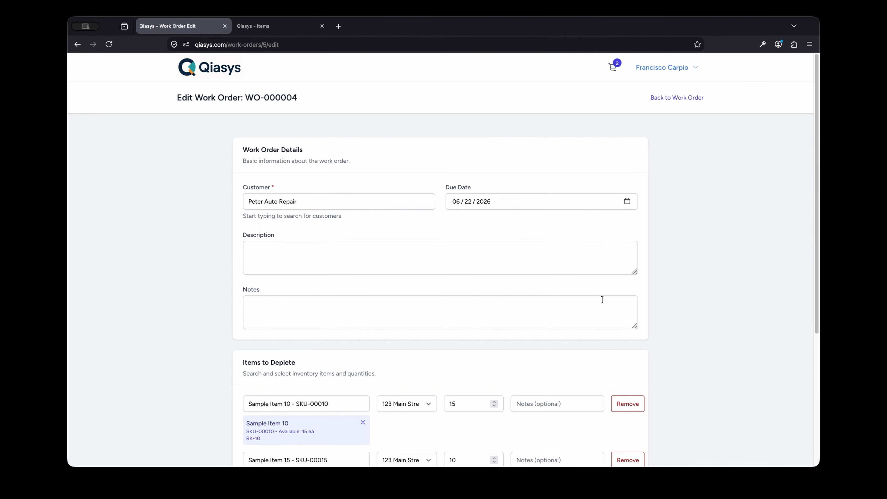
pyautogui.scroll(-5, 628, 305)
pyautogui.click(402, 385)
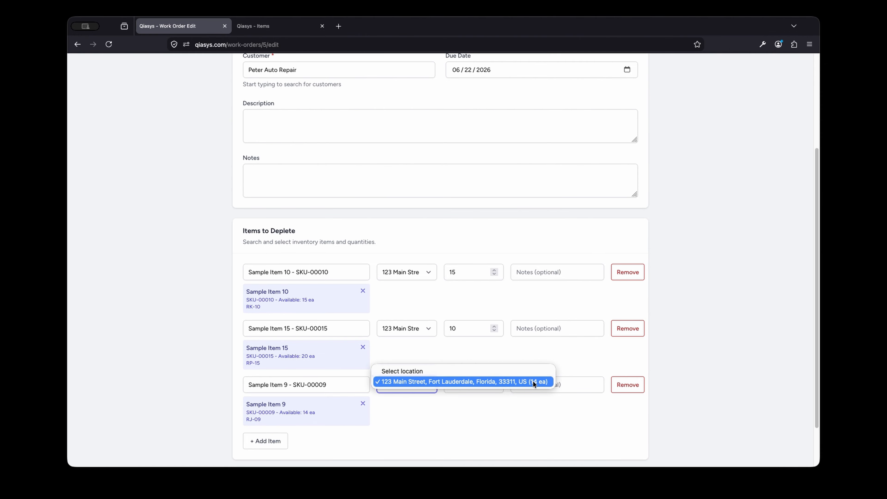
pyautogui.click(524, 383)
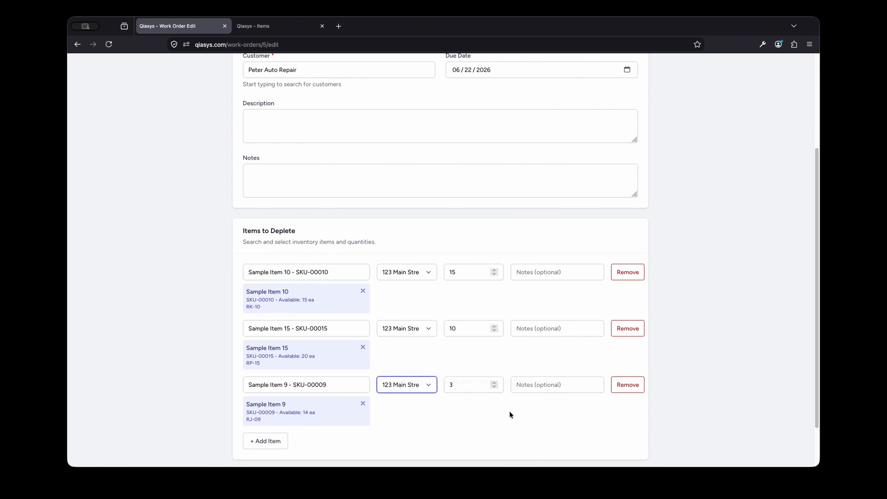
pyautogui.scroll(-2, 517, 357)
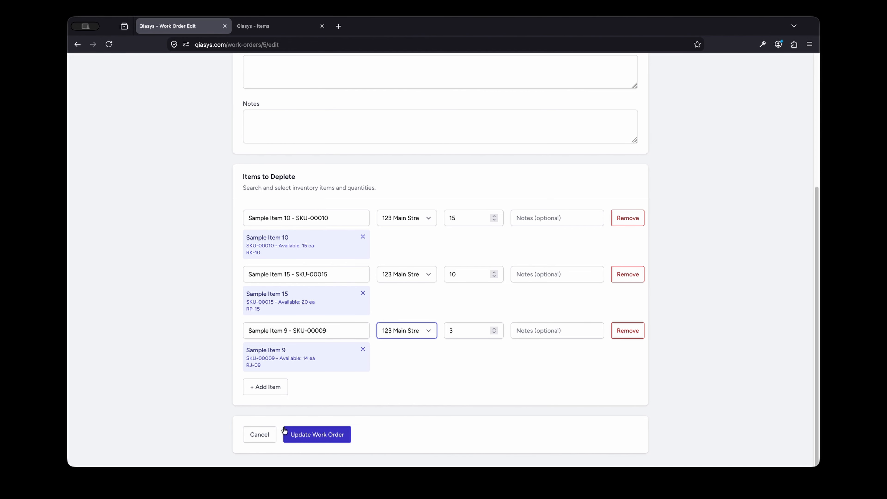
pyautogui.click(290, 435)
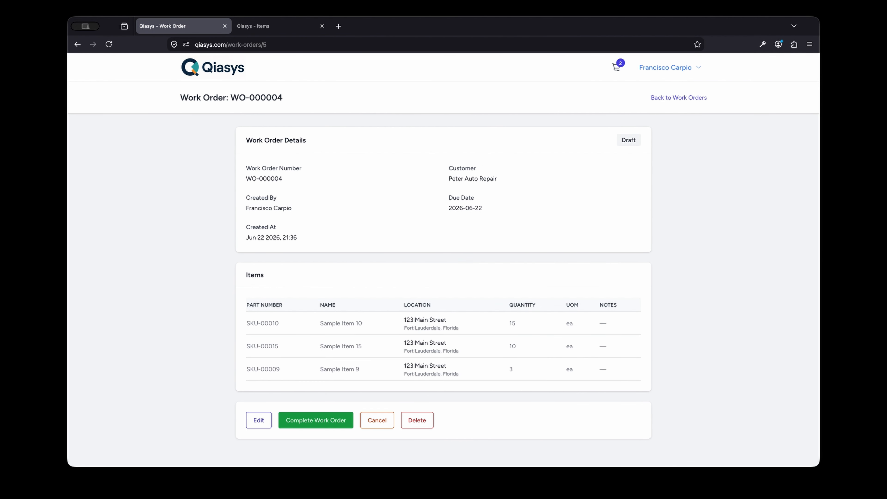
# - Compare the inventory quantities of SKU-00009 with its quantity on the Peter Auto Repair work order
pyautogui.click(243, 28)
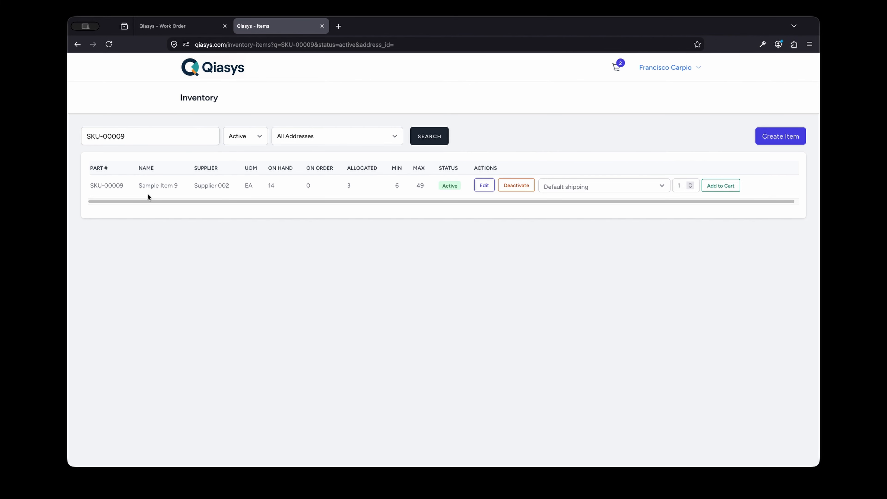
pyautogui.click(167, 27)
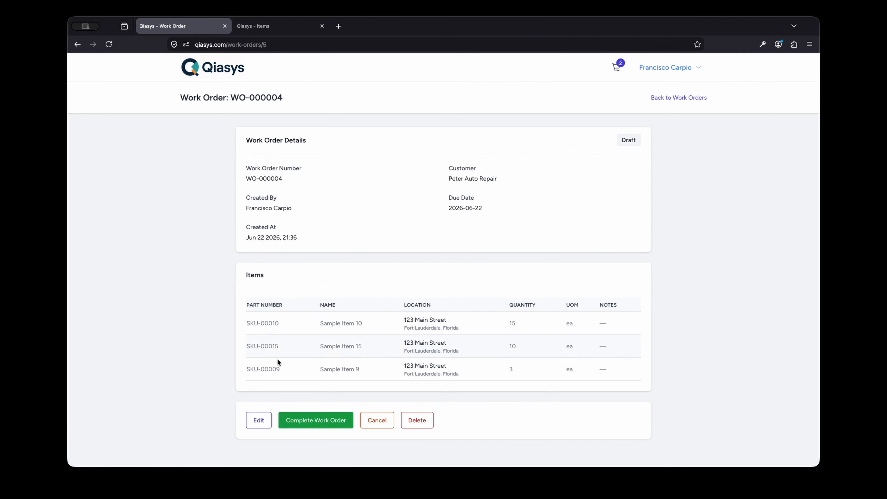
pyautogui.click(271, 28)
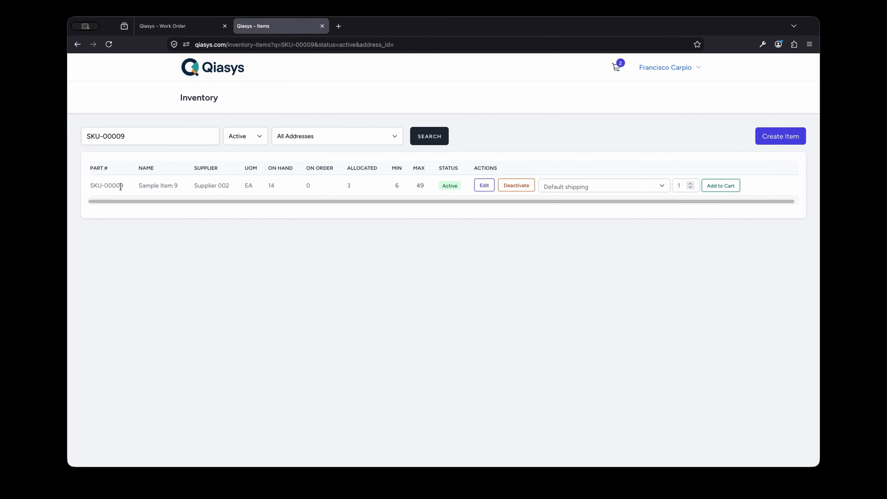
# - Duplicate the SKU-00009 inventory browser tab and check that both copies show the same quantities
pyautogui.rightClick(297, 31)
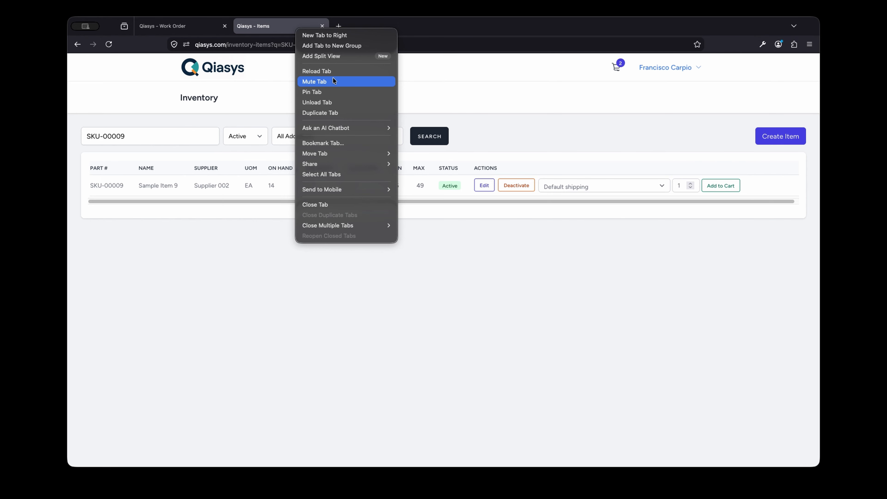
pyautogui.click(334, 115)
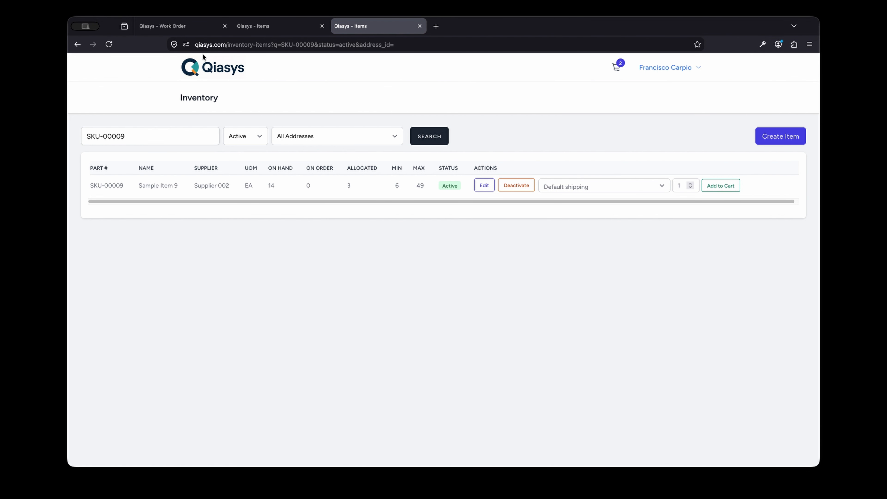
pyautogui.click(255, 31)
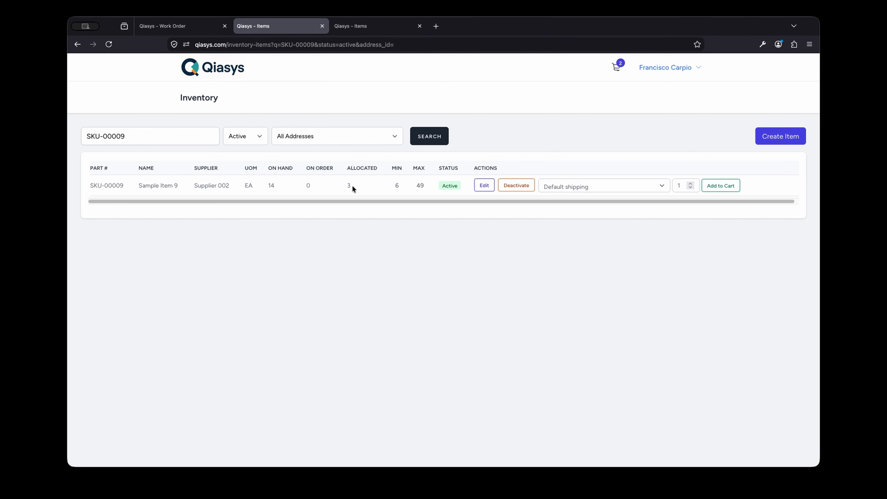
pyautogui.click(380, 26)
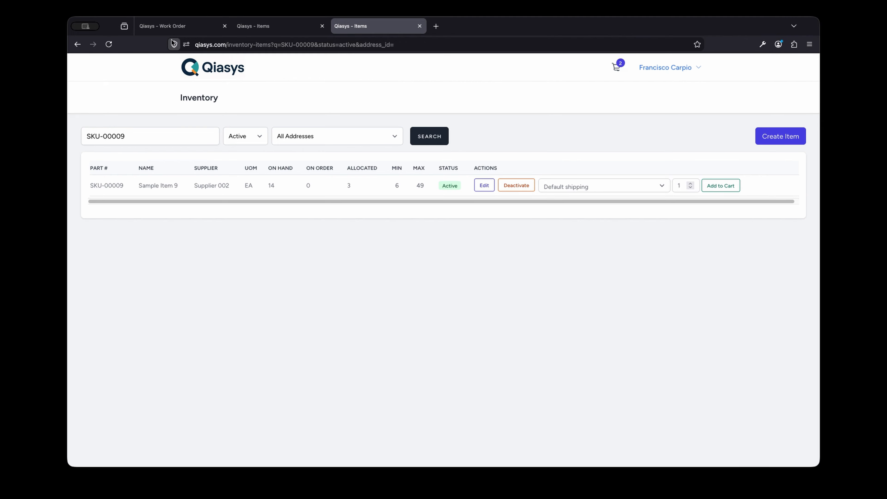
# - Complete the Peter Auto Repair work order, confirming the inventory depletion for all its items
pyautogui.click(171, 30)
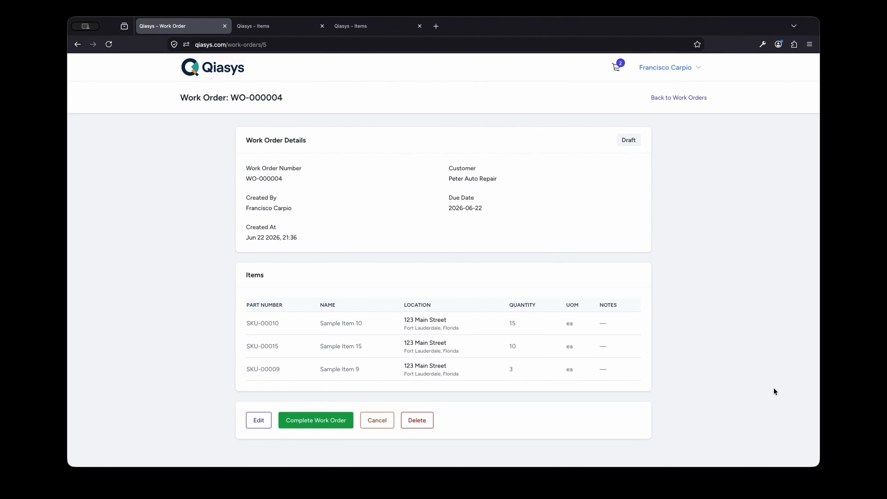
pyautogui.click(316, 421)
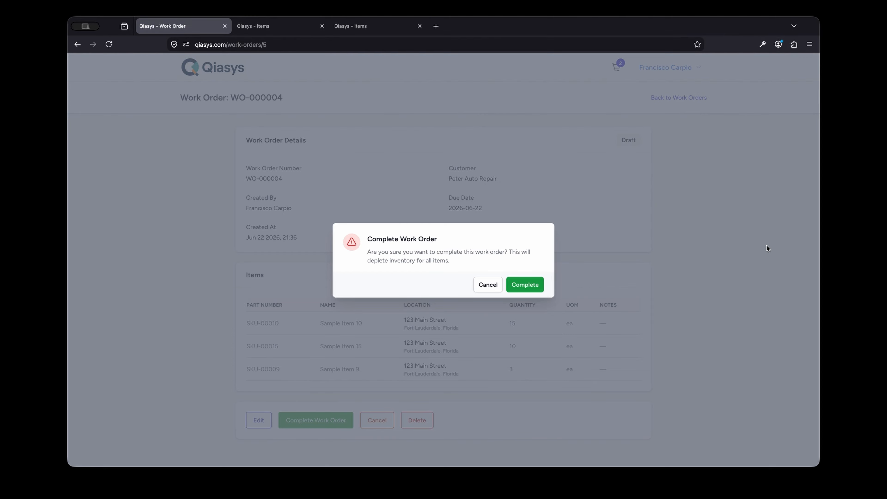
pyautogui.click(531, 288)
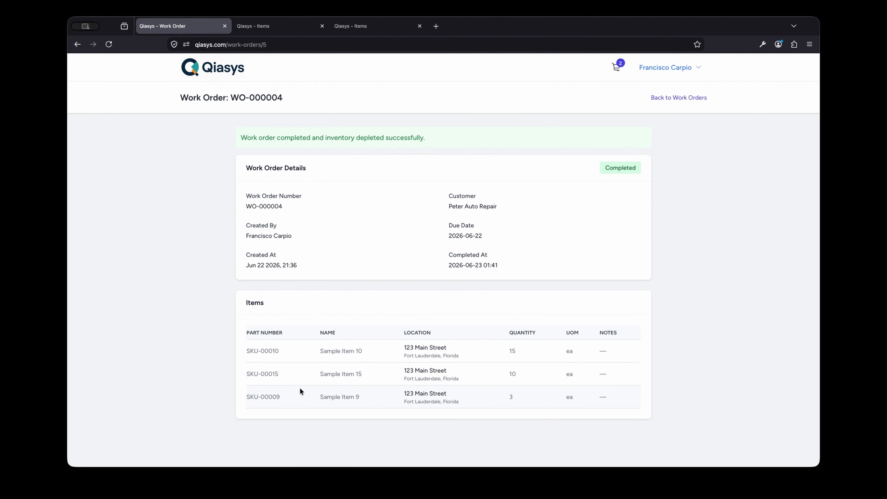
# - Reload the duplicated SKU-00009 inventory tab to compare its on-hand and allocated quantities with the original tab
pyautogui.click(269, 28)
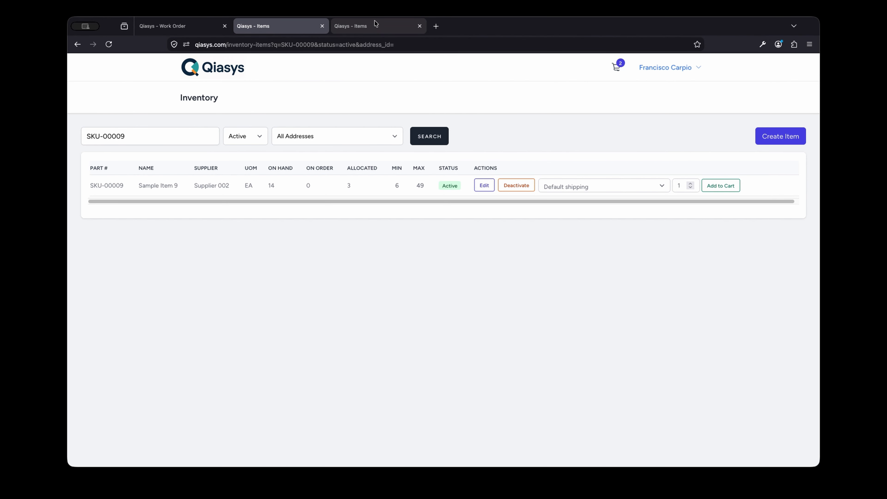
pyautogui.click(375, 30)
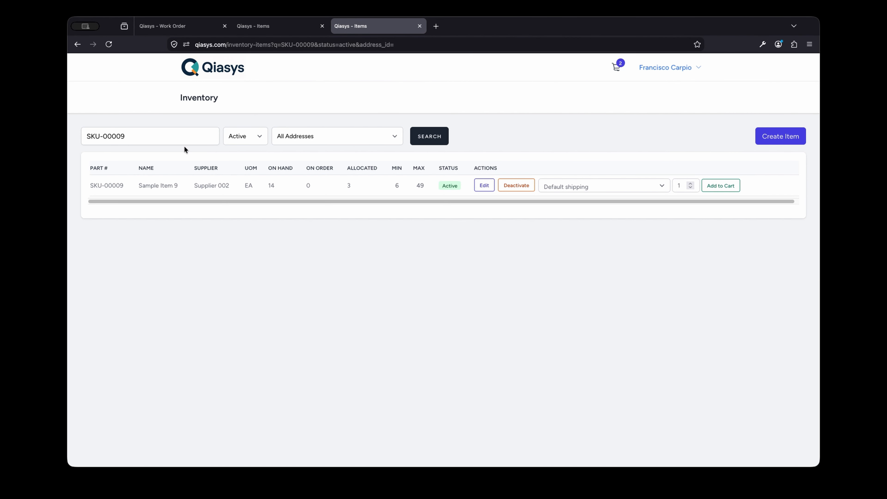
pyautogui.click(109, 44)
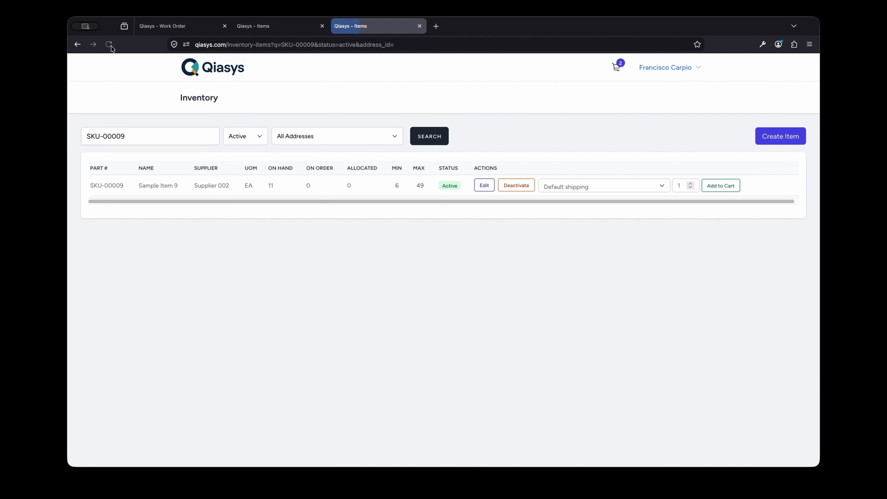